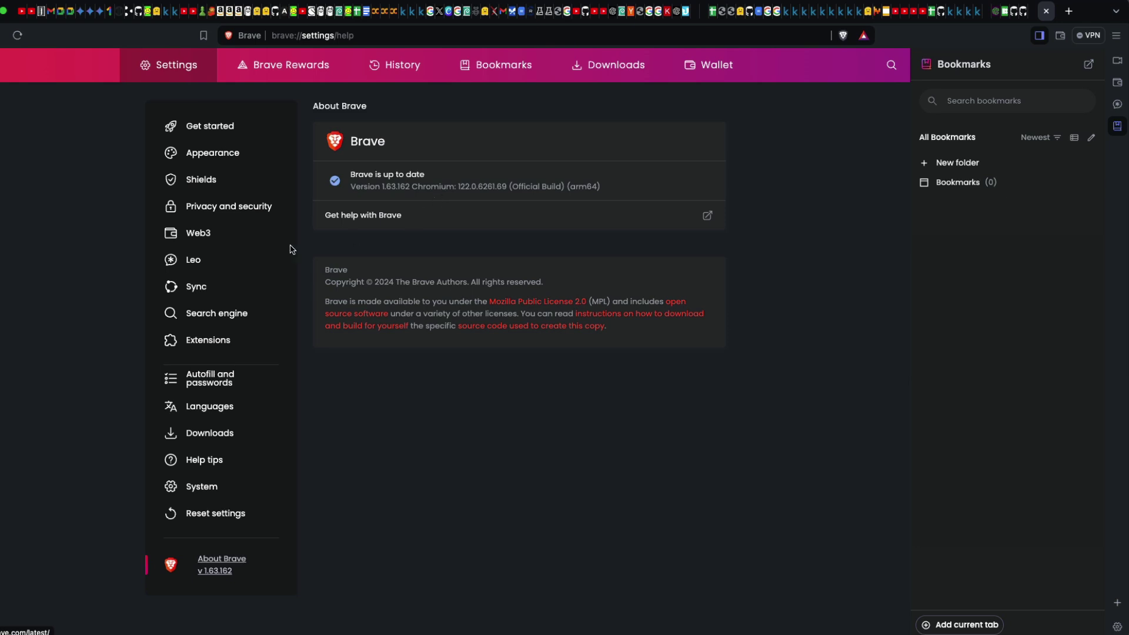
Review Leo's default model options in Settings and leave Mixtral selected.
{"action": "left_click", "coordinate": [268, 257]}
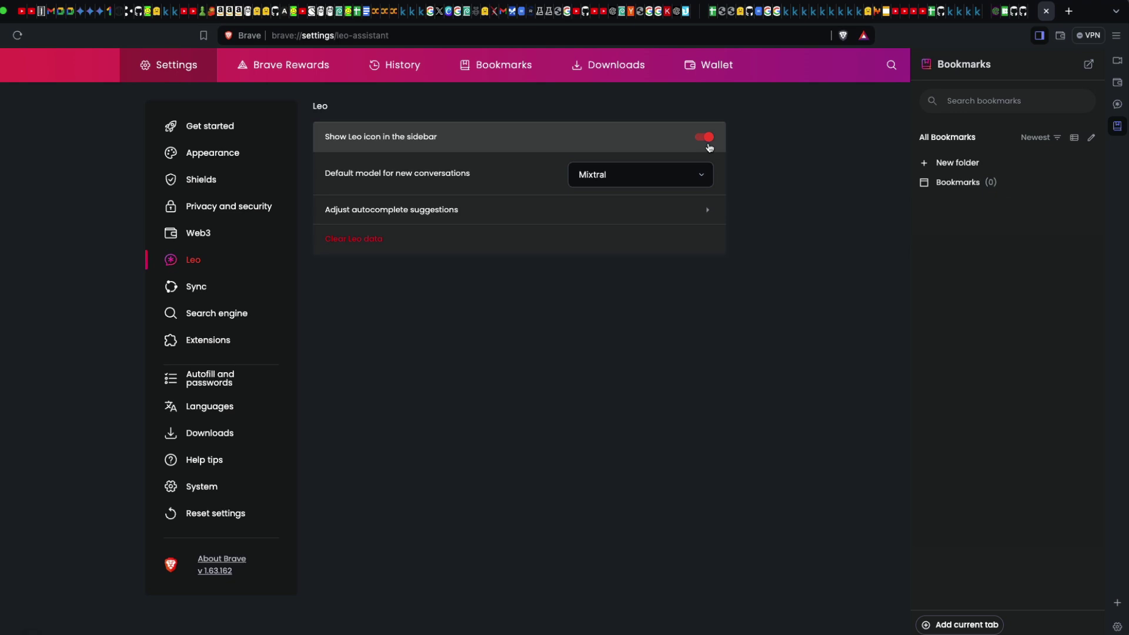
{"action": "left_click", "coordinate": [658, 179]}
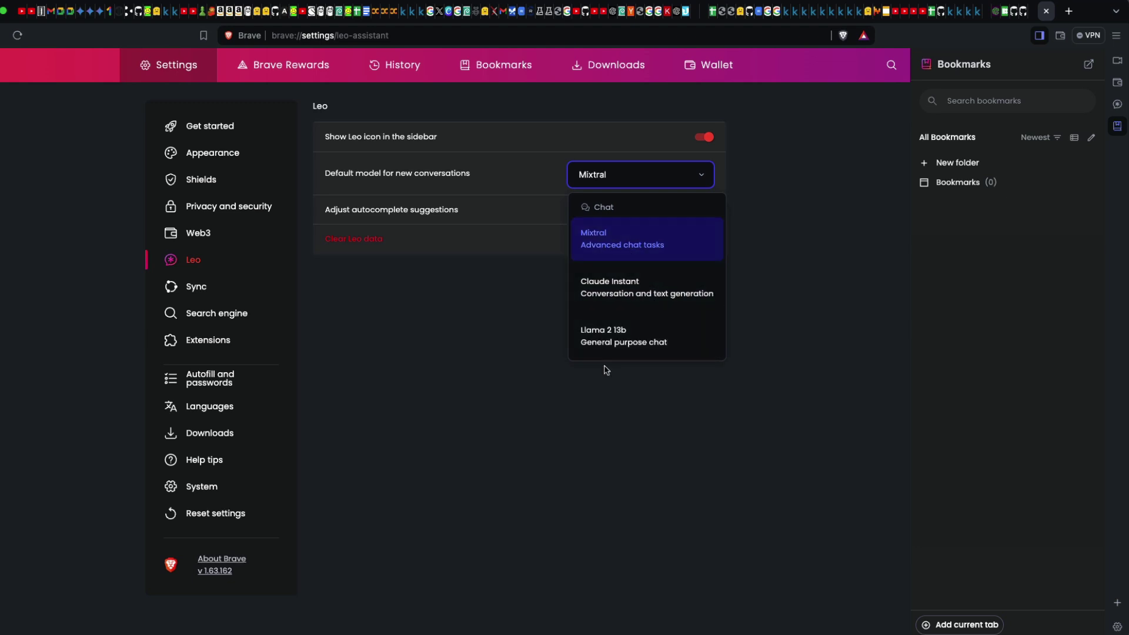
{"action": "left_click", "coordinate": [784, 388]}
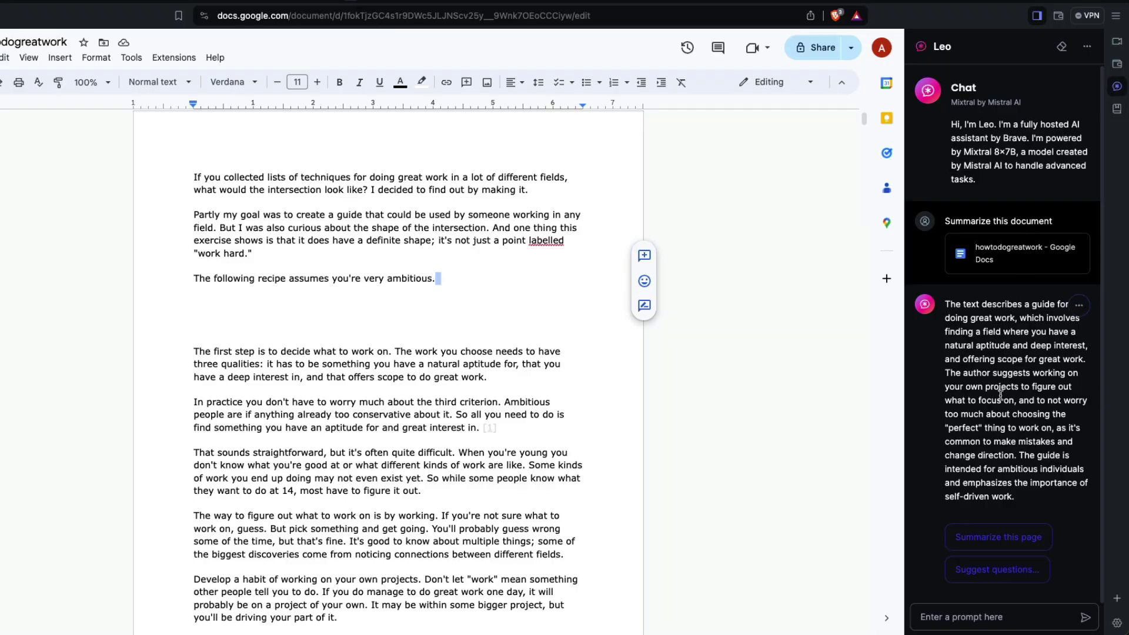
Select and review Leo's summary of the howtodogreatwork document in the sidebar.
{"action": "left_click_drag", "start_coordinate": [945, 304], "coordinate": [1018, 499]}
{"action": "scroll", "coordinate": [687, 412], "scroll_direction": "down", "scroll_amount": 15}
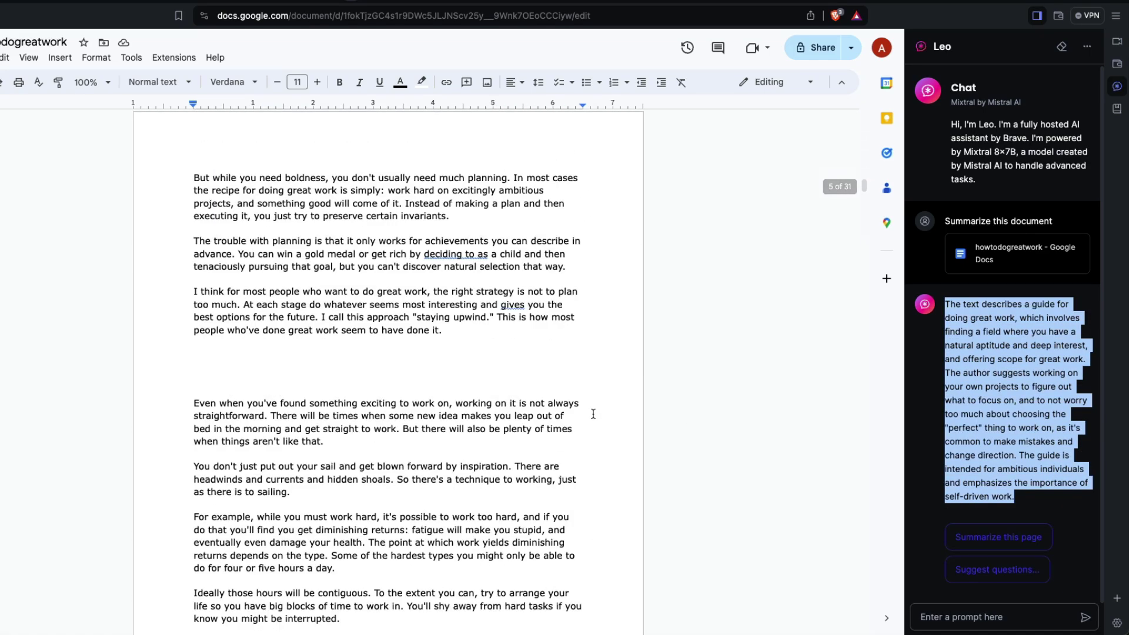
{"action": "scroll", "coordinate": [593, 414], "scroll_direction": "up", "scroll_amount": 15}
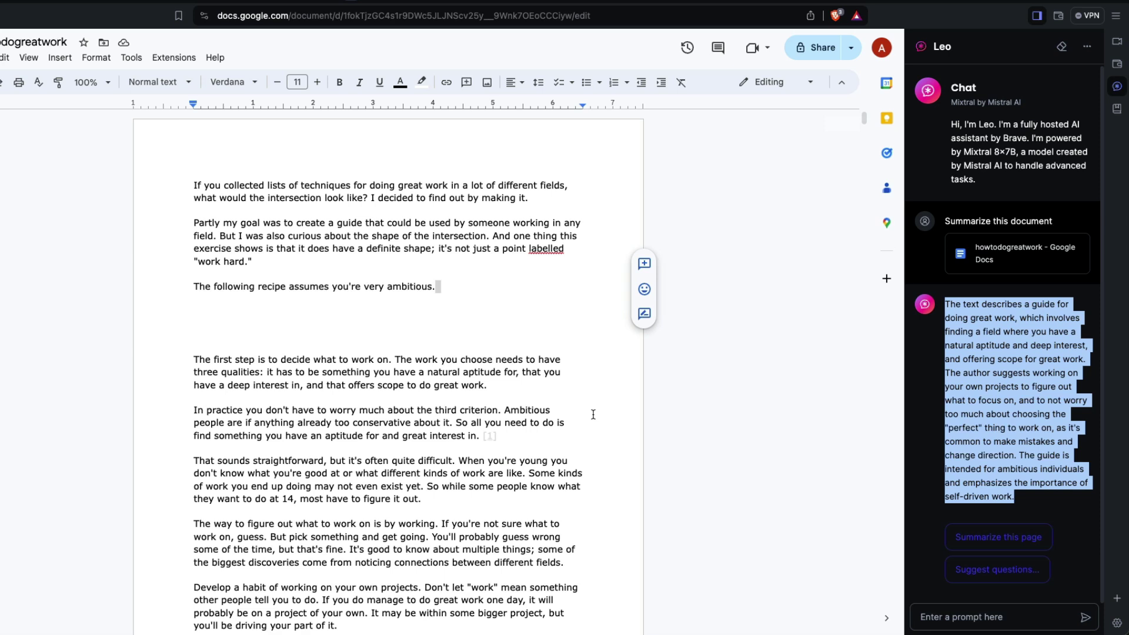
{"action": "left_click", "coordinate": [1045, 389]}
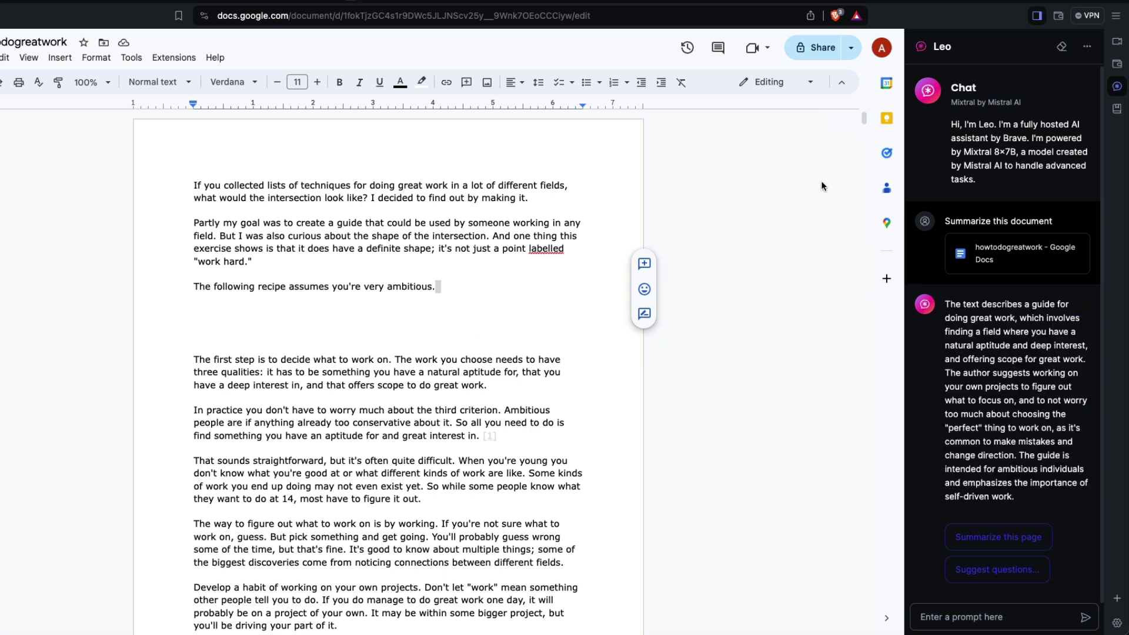
Scroll the document to the end of the Thanks paragraph, then reselect Leo's whole summary.
{"action": "left_click_drag", "start_coordinate": [864, 120], "coordinate": [841, 626]}
{"action": "scroll", "coordinate": [841, 626], "scroll_direction": "down", "scroll_amount": 1}
{"action": "left_click_drag", "start_coordinate": [262, 463], "coordinate": [194, 411]}
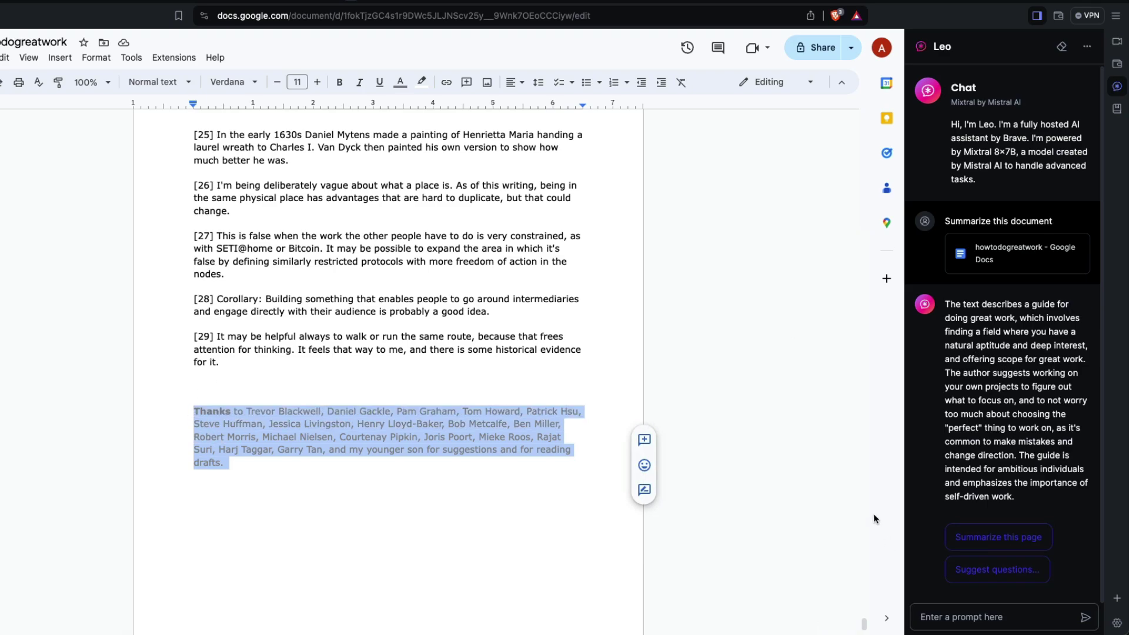
{"action": "scroll", "coordinate": [856, 460], "scroll_direction": "up", "scroll_amount": 20}
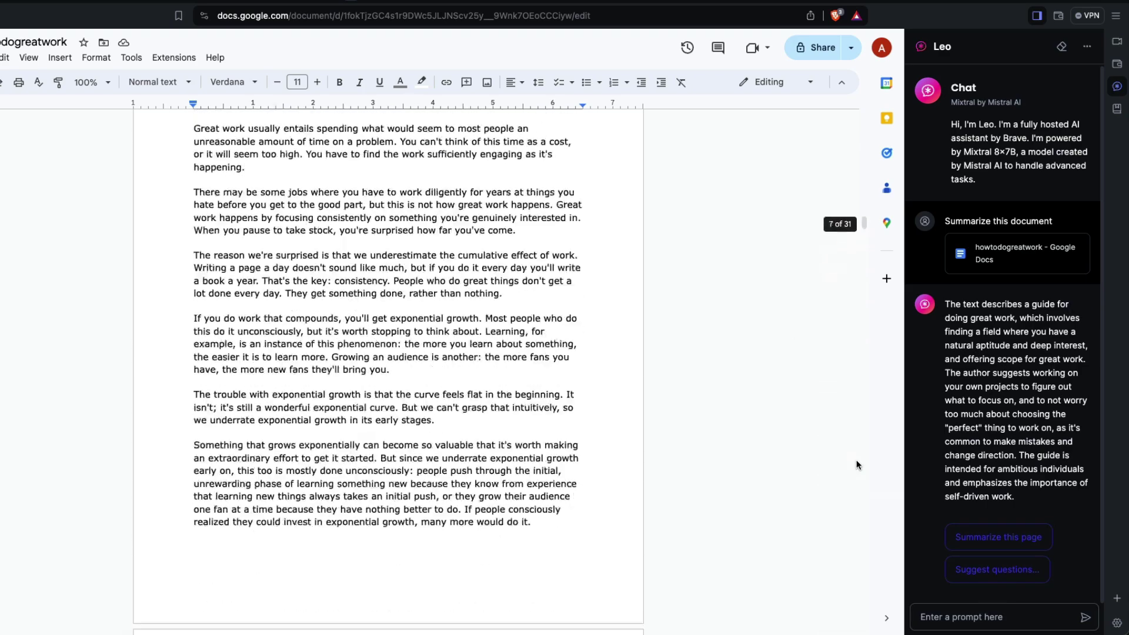
{"action": "scroll", "coordinate": [856, 460], "scroll_direction": "up", "scroll_amount": 20}
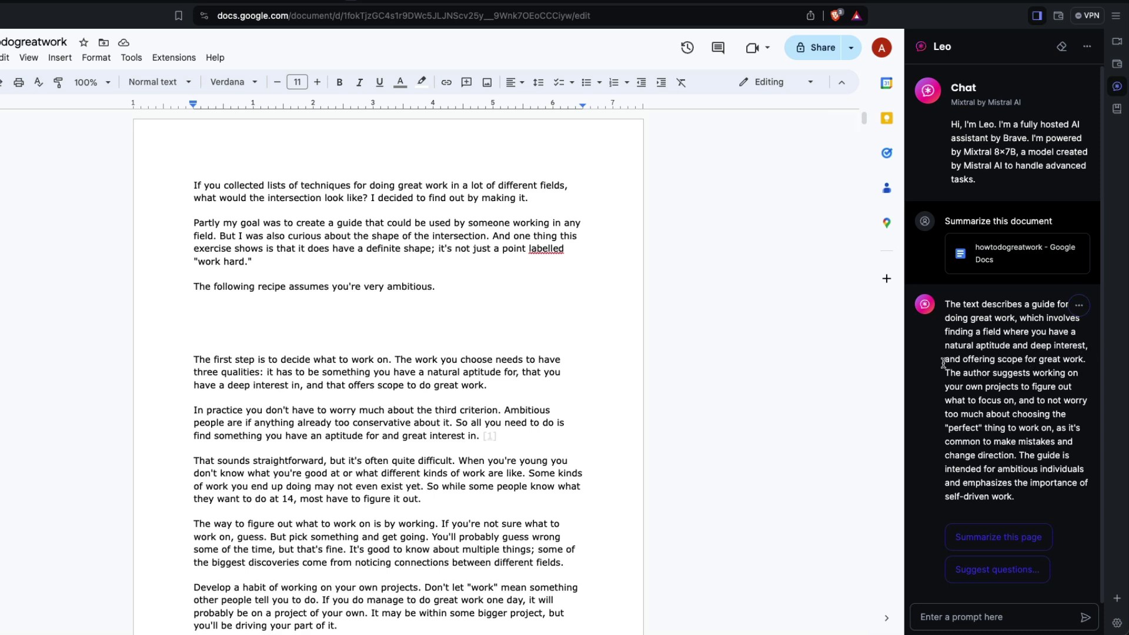
{"action": "left_click_drag", "start_coordinate": [1014, 497], "coordinate": [947, 306]}
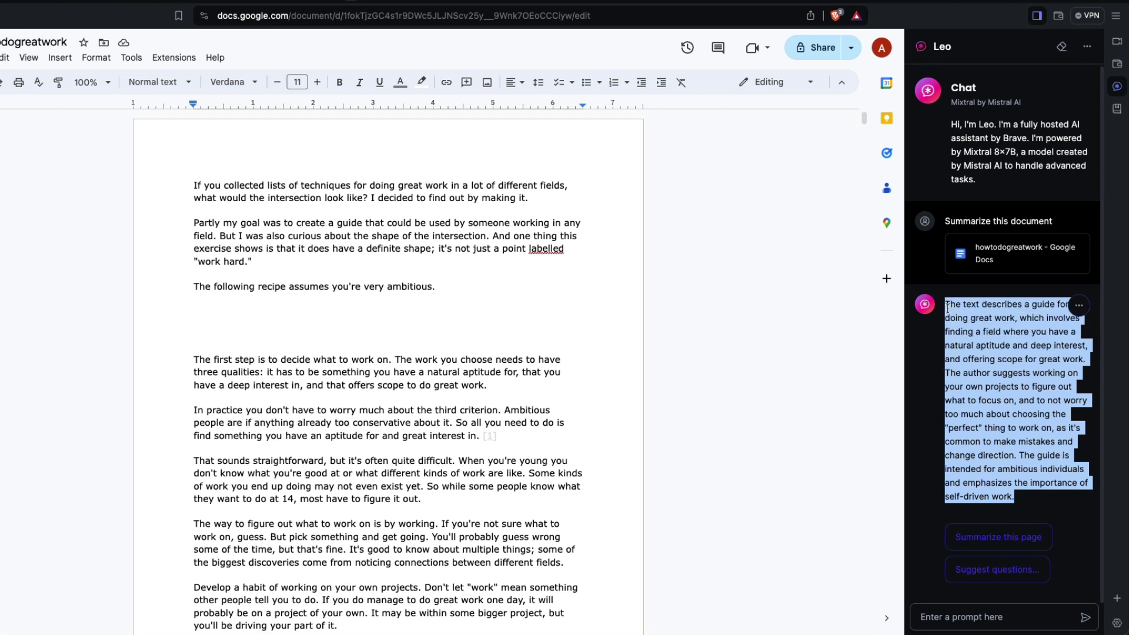
{"action": "left_click", "coordinate": [1038, 15]}
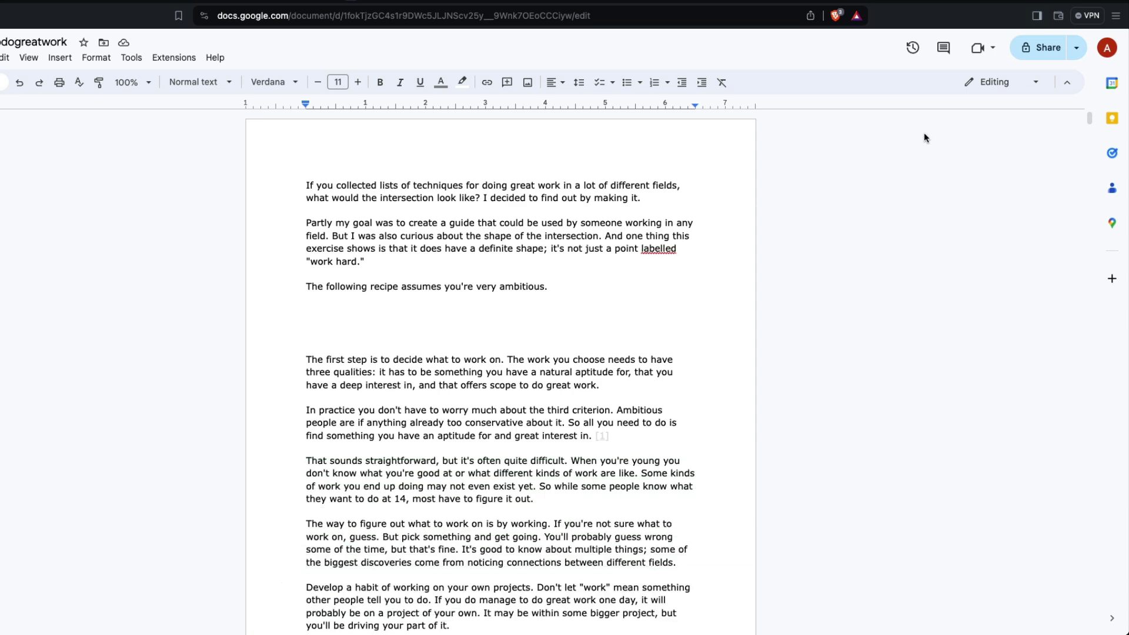
{"action": "left_click", "coordinate": [1036, 17]}
{"action": "left_click", "coordinate": [1037, 18]}
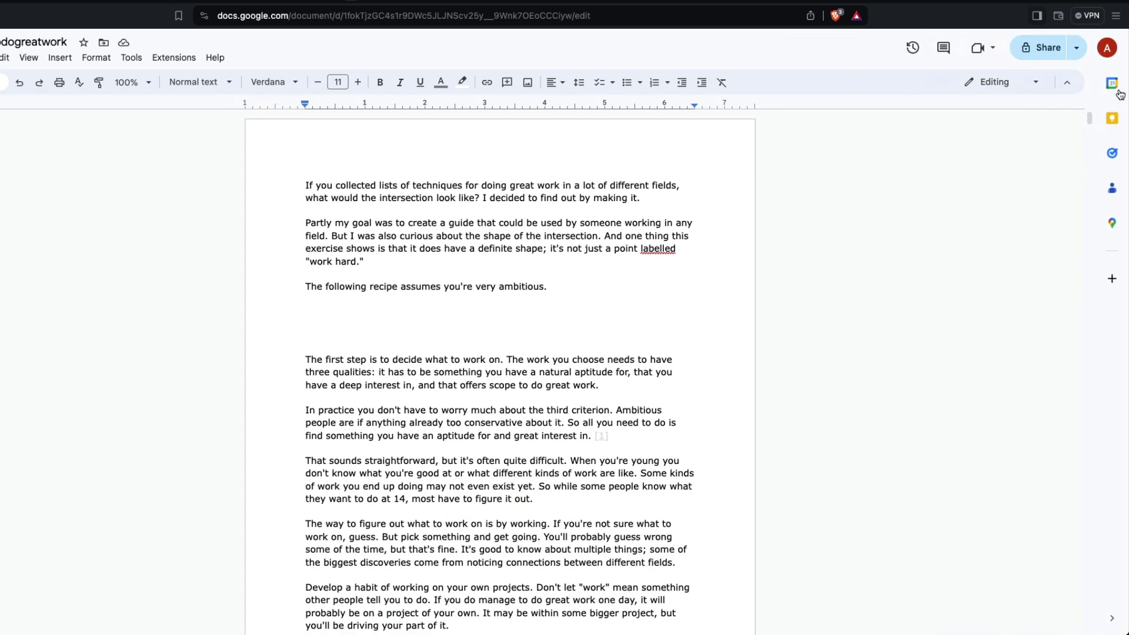
{"action": "left_click", "coordinate": [1037, 16]}
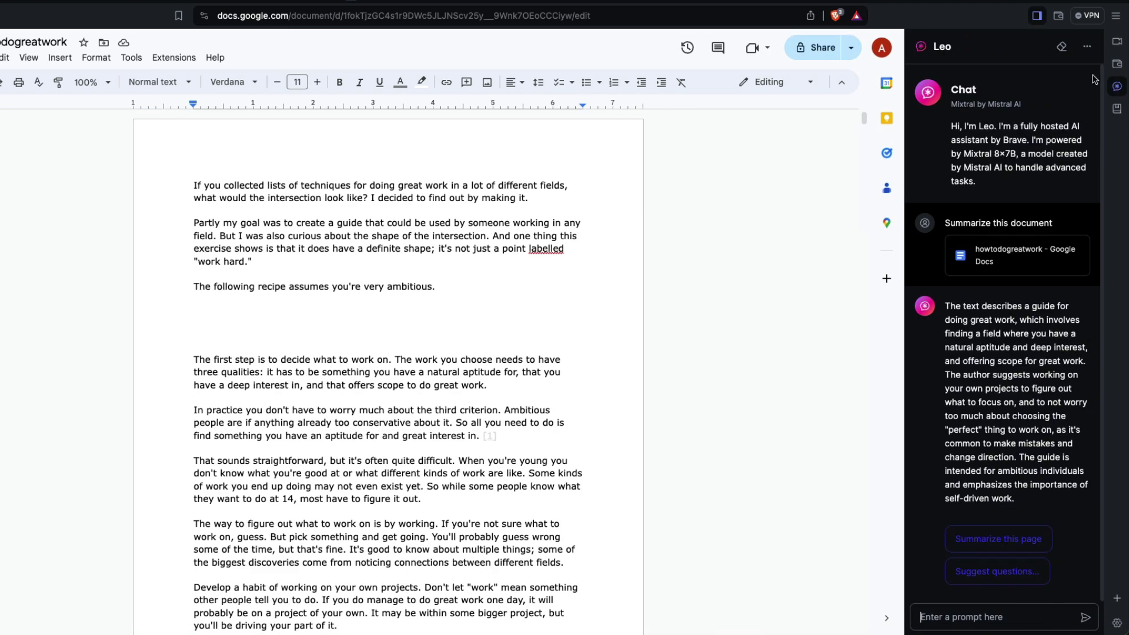
{"action": "left_click", "coordinate": [1116, 109]}
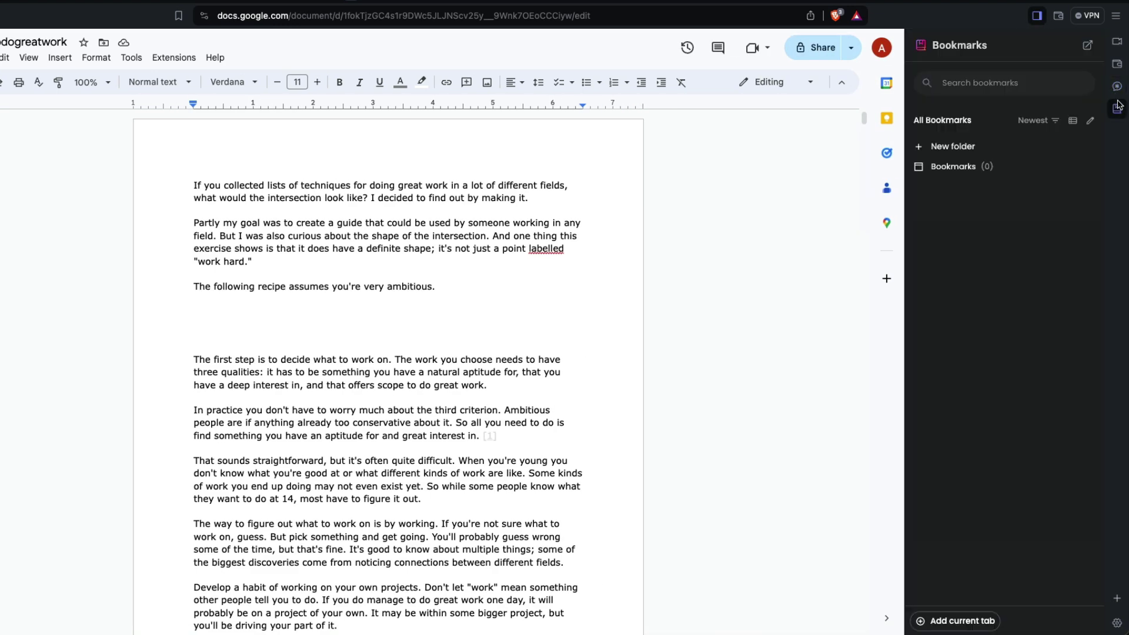
{"action": "left_click", "coordinate": [1117, 87]}
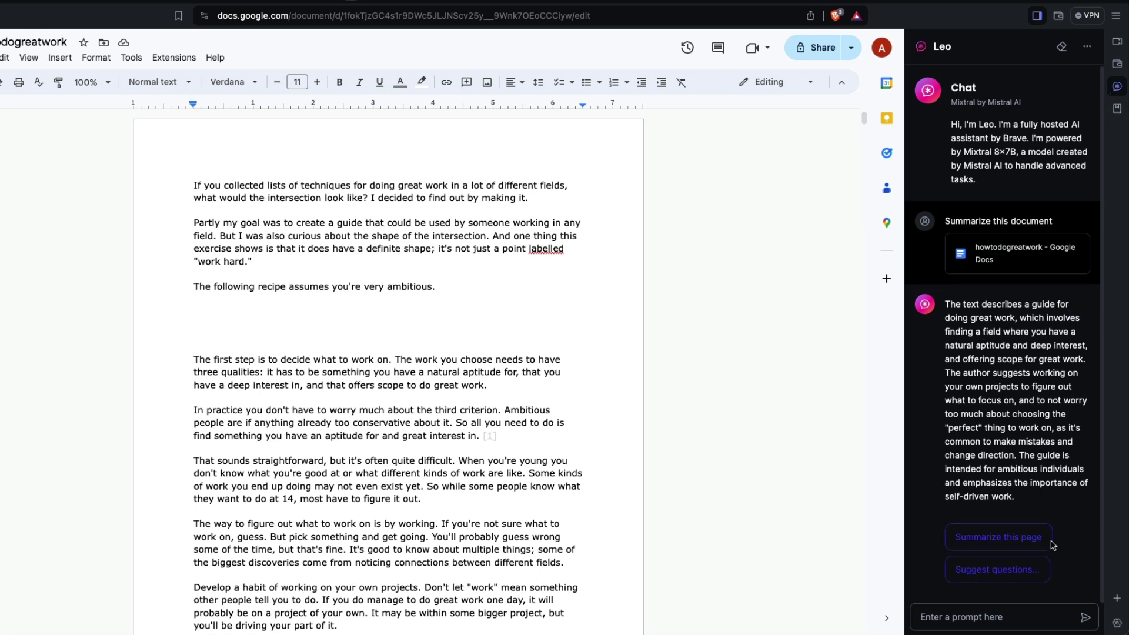
Erase the Leo chat, switch off 'Use page context for response', and select the greeting.
{"action": "left_click", "coordinate": [1061, 47]}
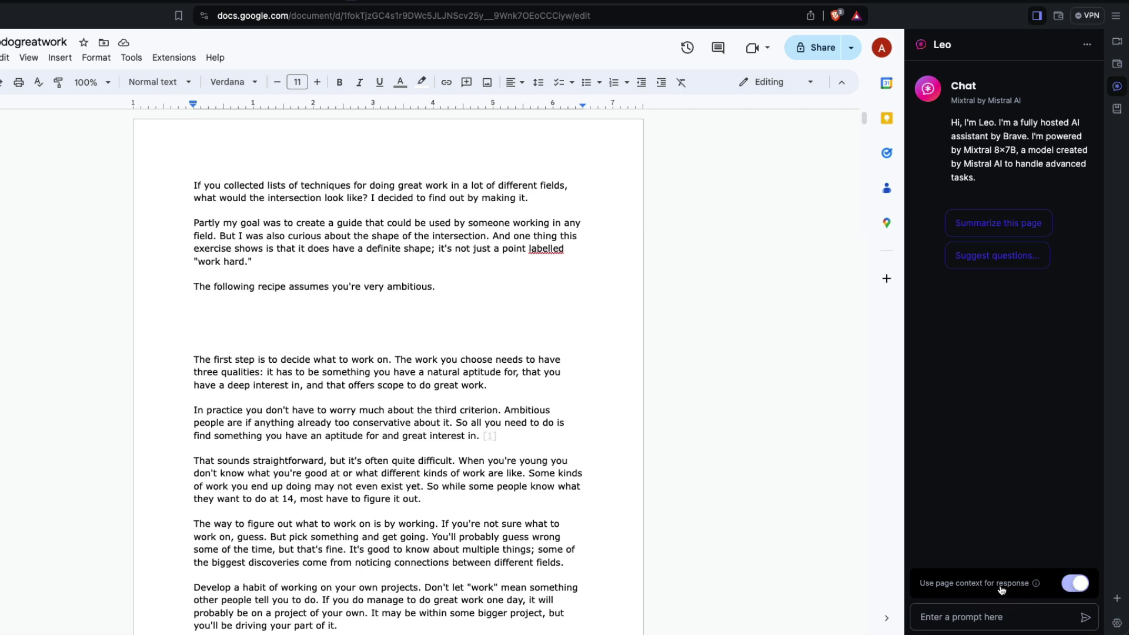
{"action": "left_click", "coordinate": [1079, 587]}
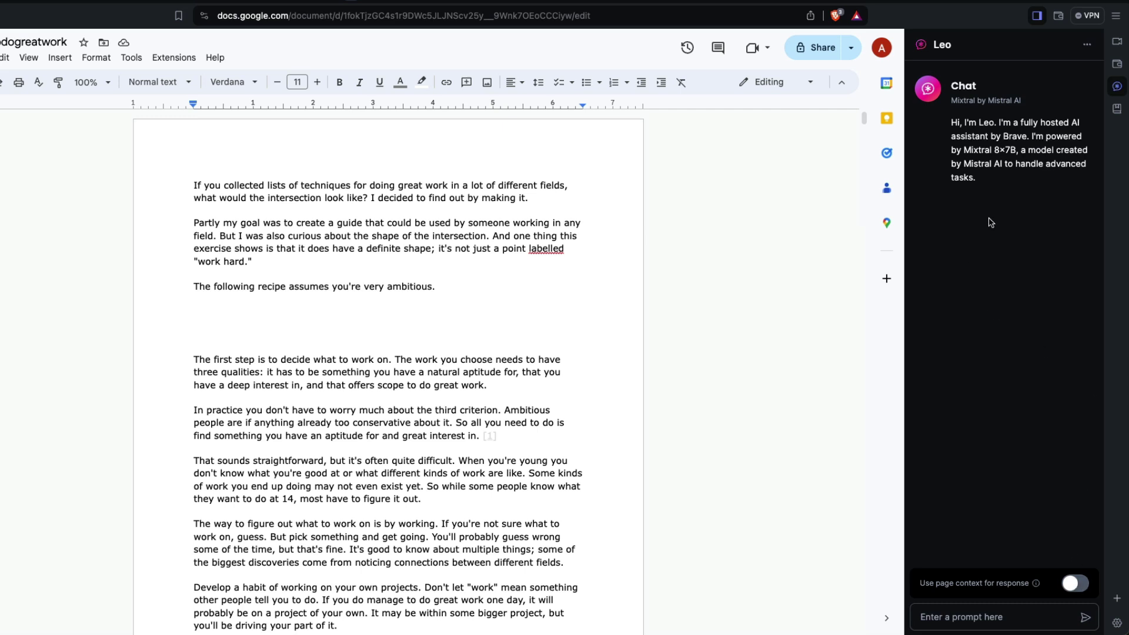
{"action": "left_click_drag", "start_coordinate": [986, 189], "coordinate": [947, 124]}
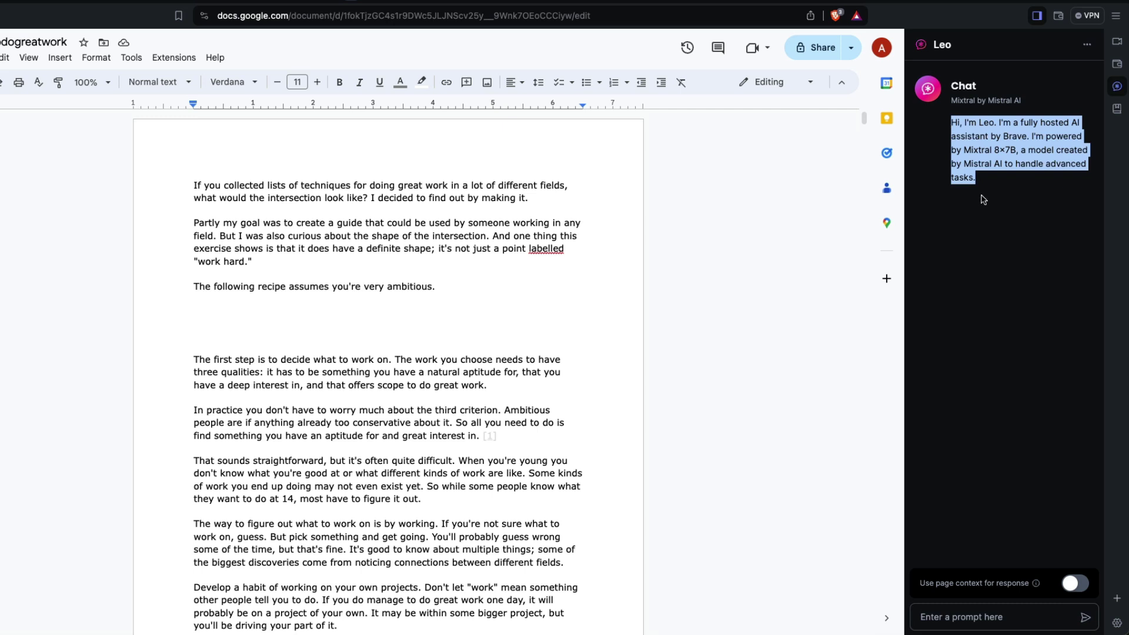
Re-enable page context and ask Leo to suggest questions about the document.
{"action": "left_click", "coordinate": [1085, 586]}
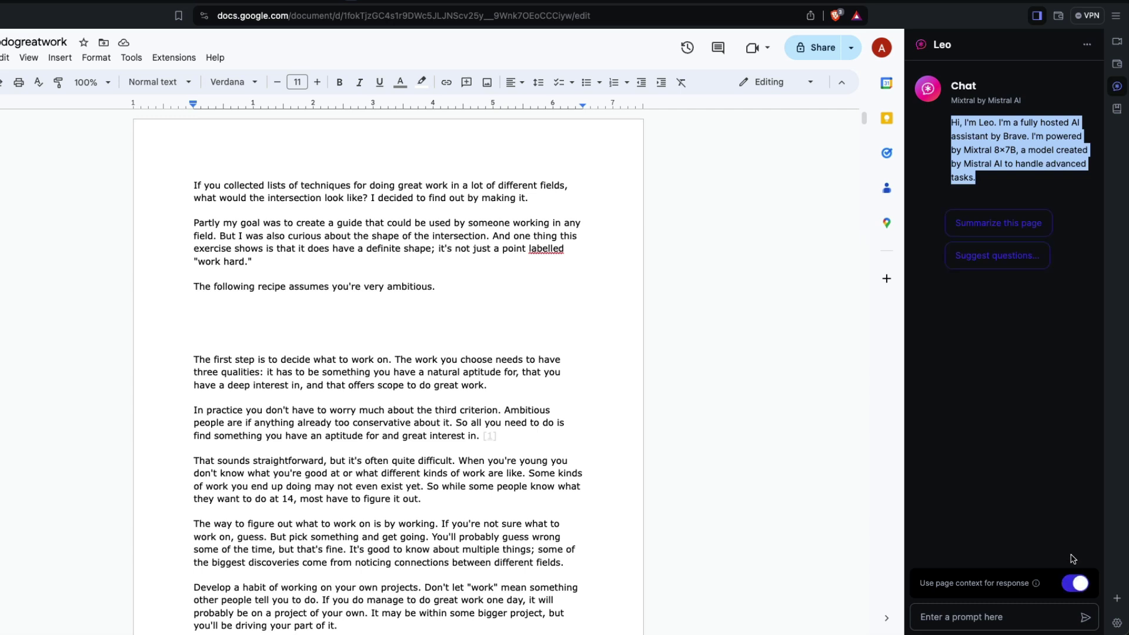
{"action": "left_click", "coordinate": [1061, 554]}
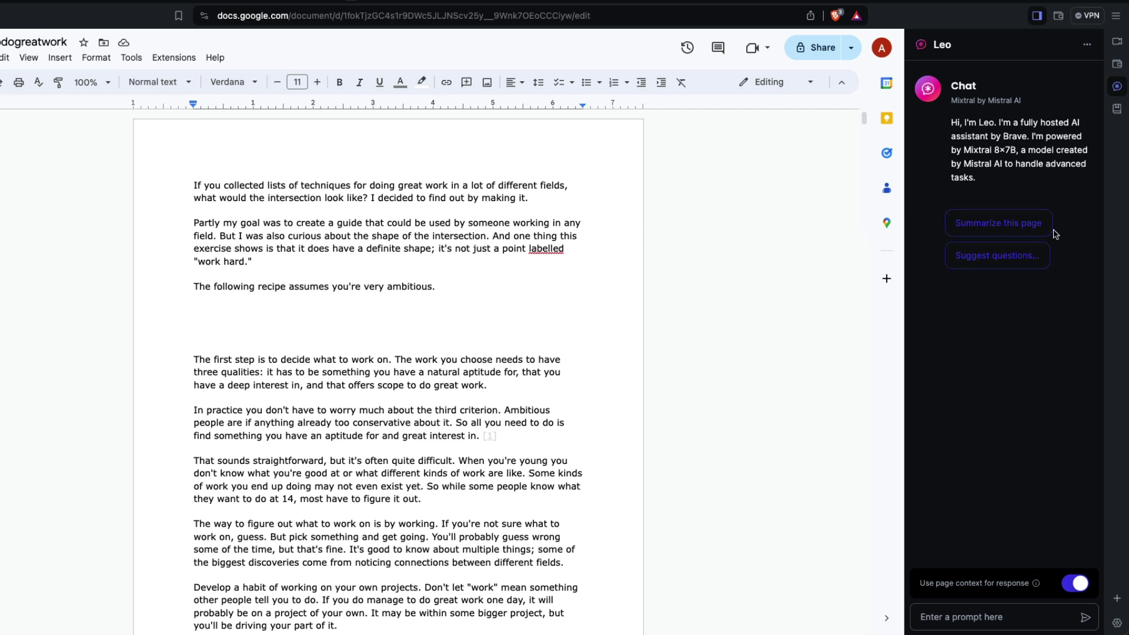
{"action": "left_click", "coordinate": [1008, 261]}
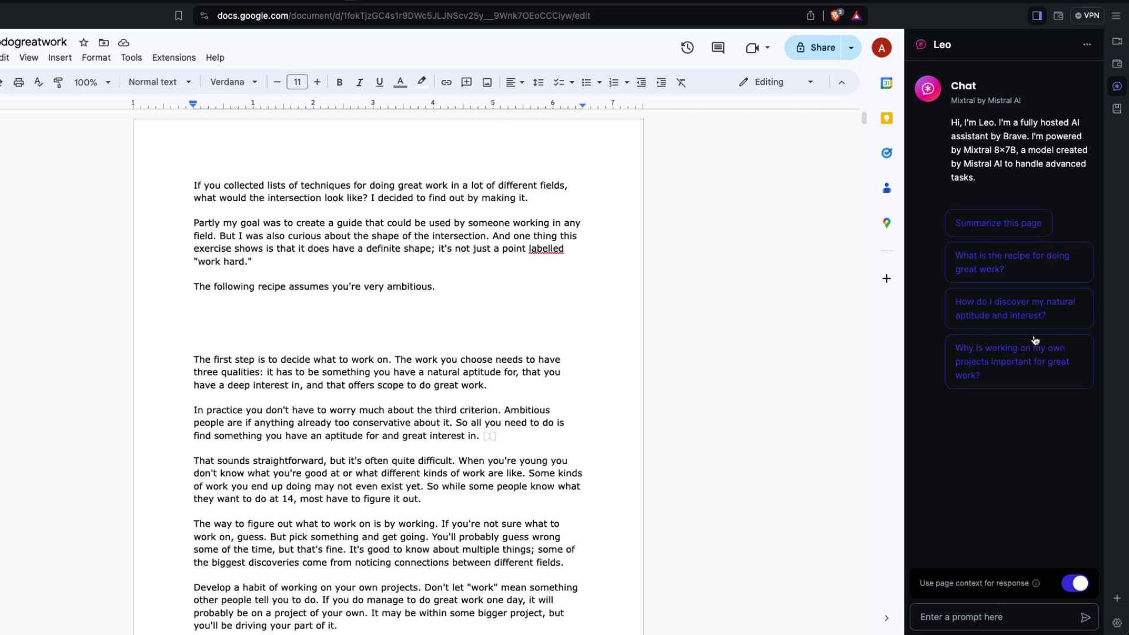
Ask Leo 'Give me 3 questions based on this document'.
{"action": "left_click", "coordinate": [994, 618]}
{"action": "type", "text": "Give me 3 questions based o"}
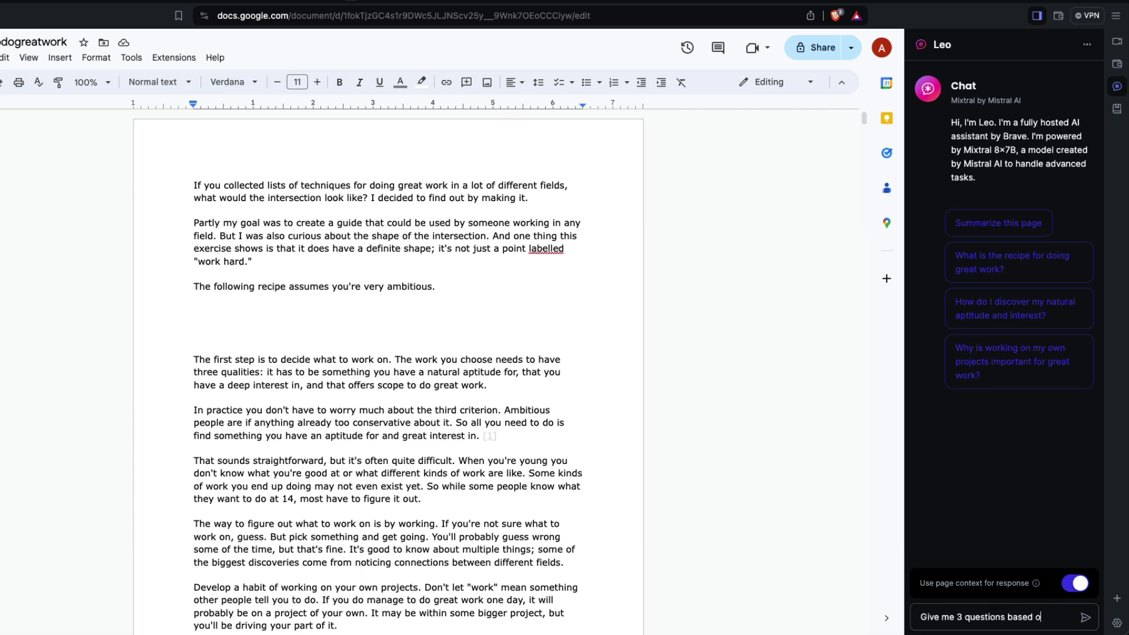
{"action": "type", "text": "n this document"}
{"action": "key", "text": "Return"}
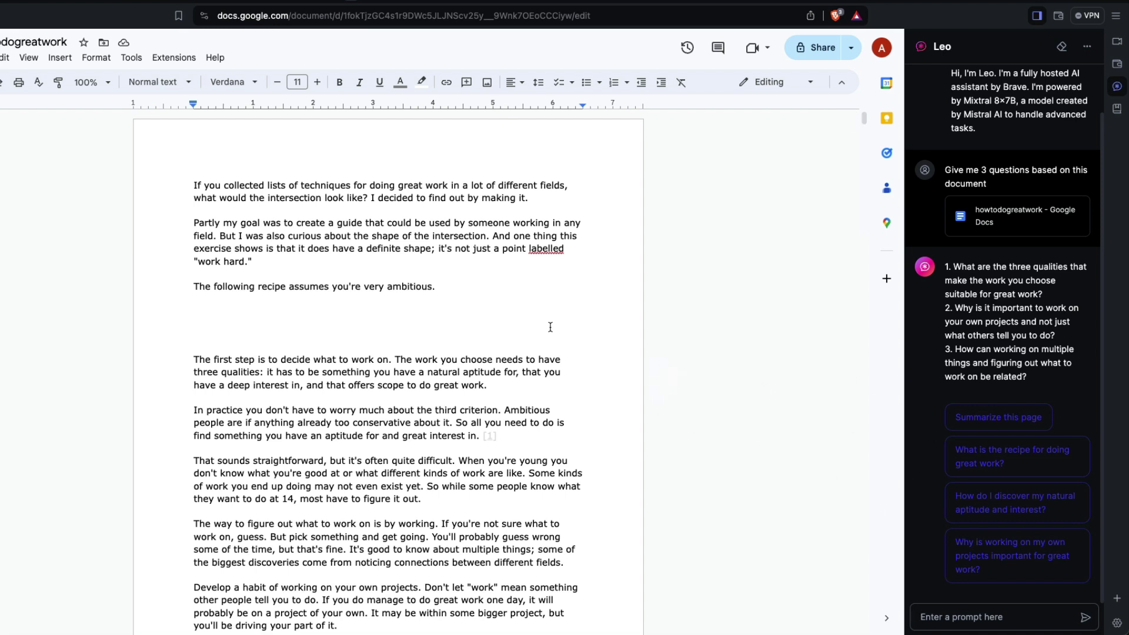
{"action": "left_click", "coordinate": [340, 4]}
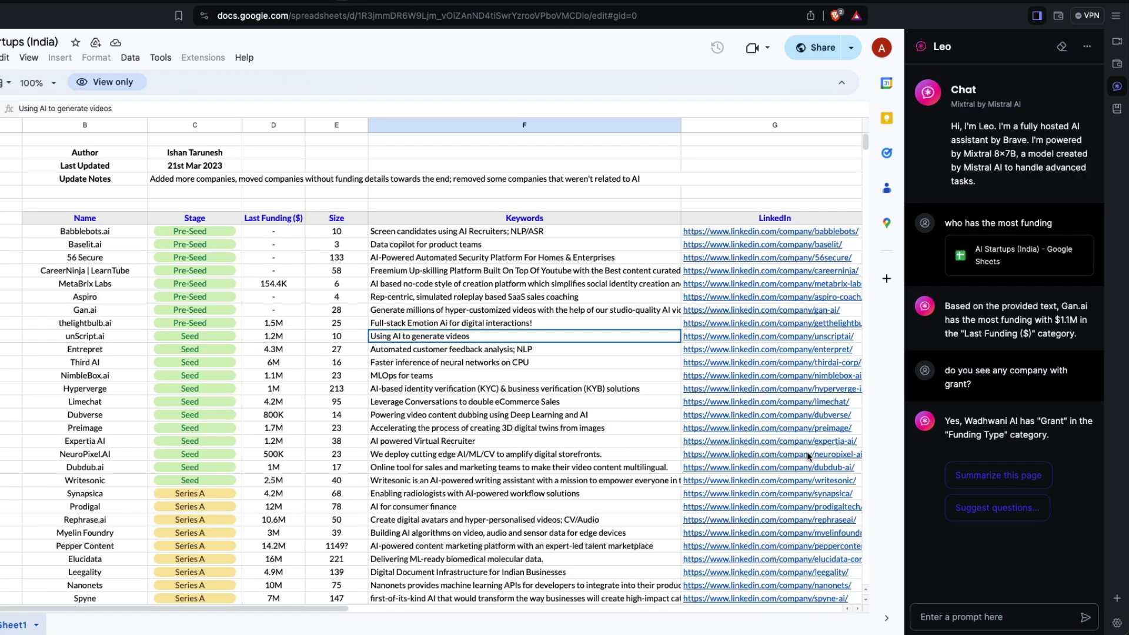
{"action": "mouse_move", "coordinate": [808, 456]}
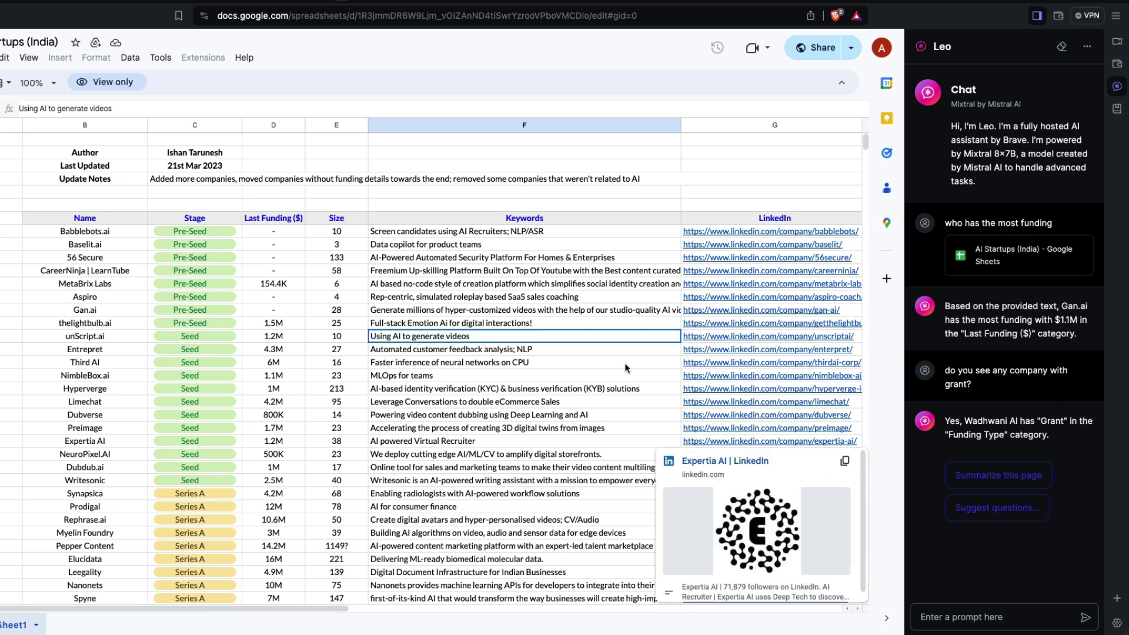
{"action": "left_click", "coordinate": [100, 312]}
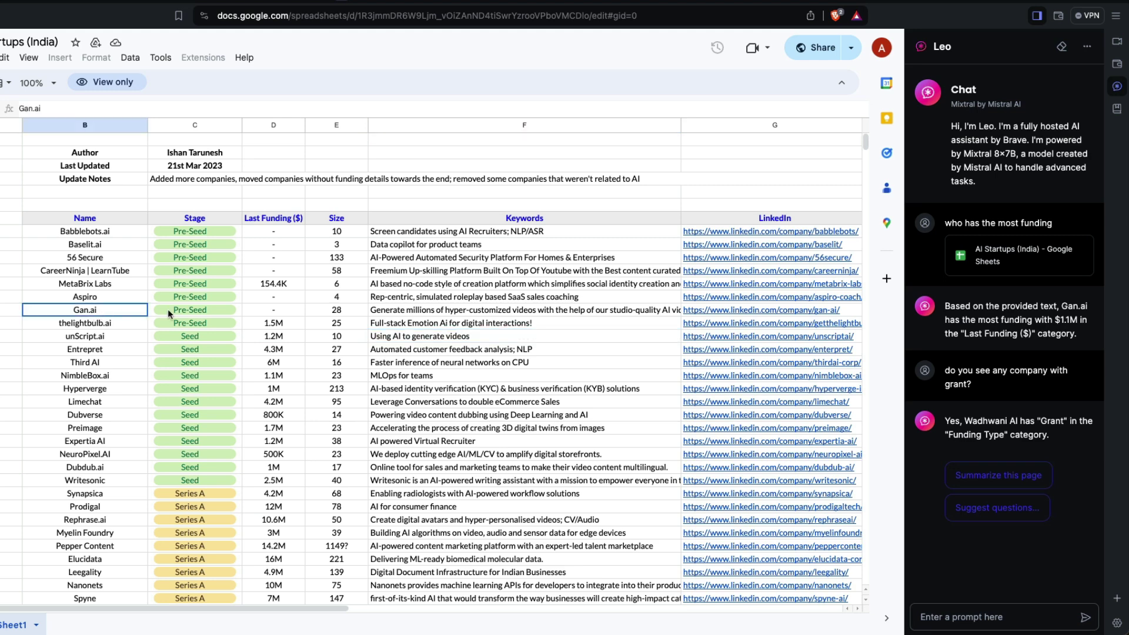
{"action": "left_click", "coordinate": [280, 315]}
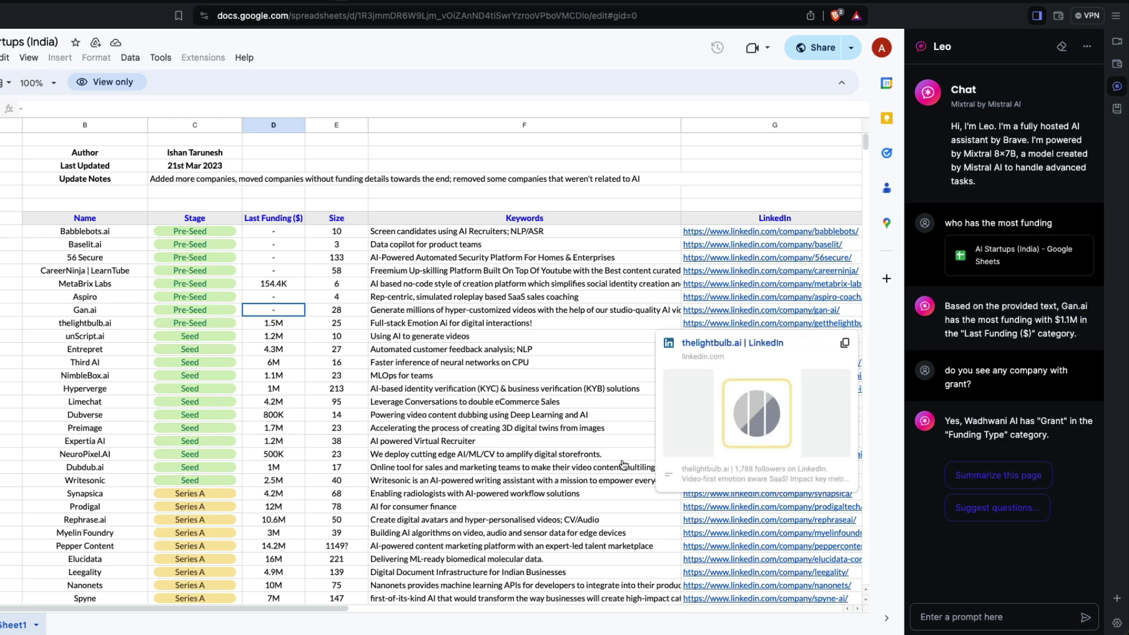
{"action": "left_click", "coordinate": [295, 416]}
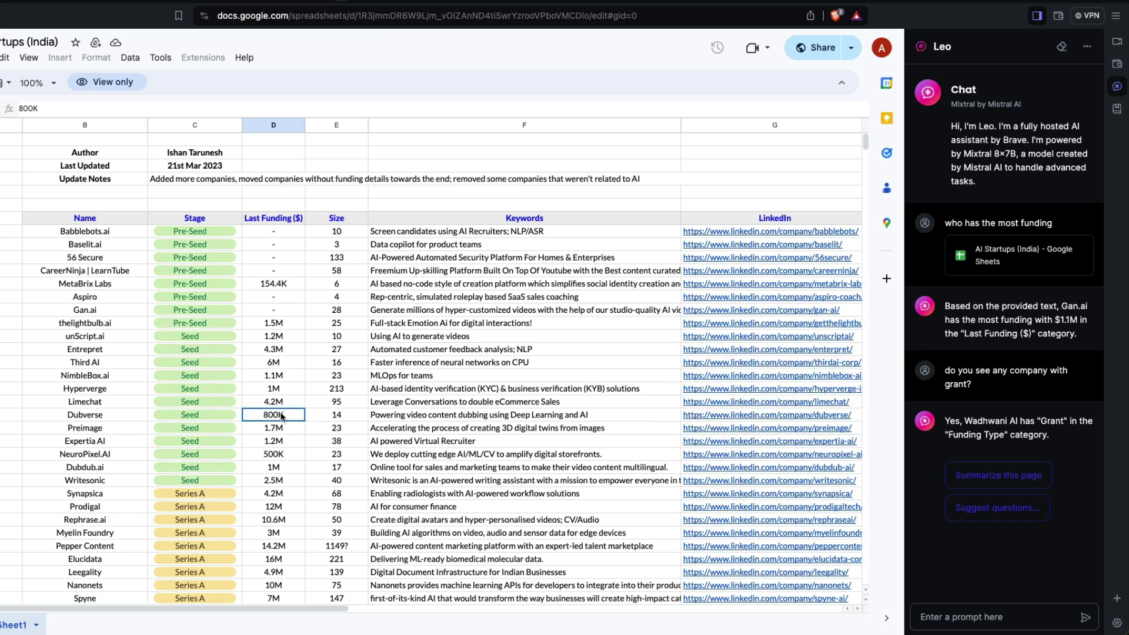
{"action": "left_click", "coordinate": [282, 405]}
{"action": "scroll", "coordinate": [295, 398], "scroll_direction": "down", "scroll_amount": 2}
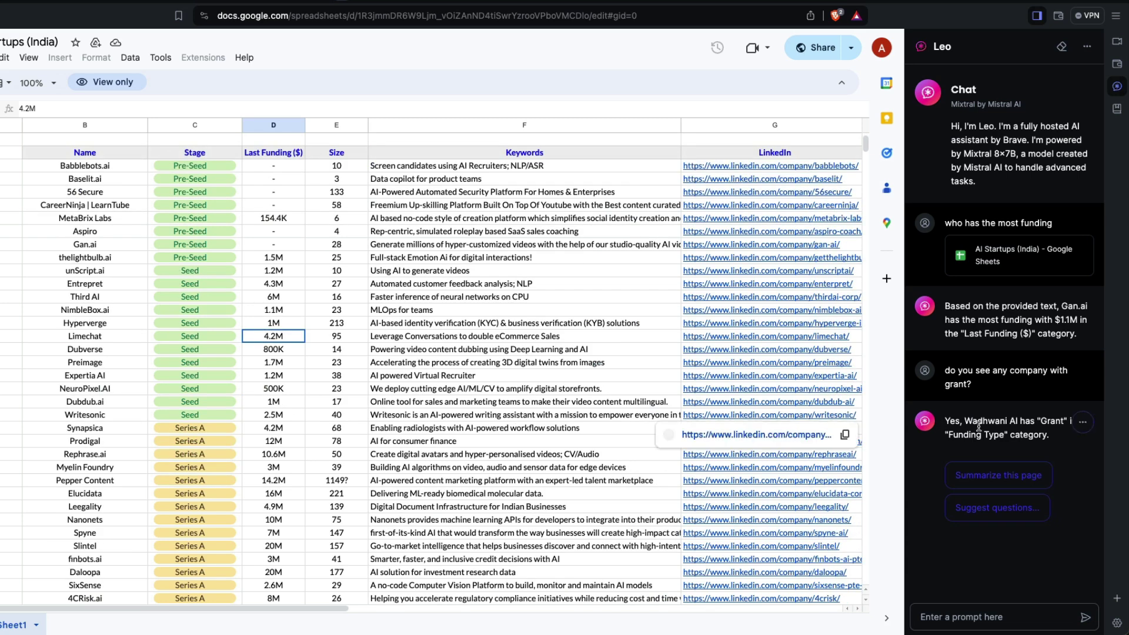
{"action": "scroll", "coordinate": [404, 389], "scroll_direction": "down", "scroll_amount": 3}
{"action": "scroll", "coordinate": [405, 389], "scroll_direction": "down", "scroll_amount": 15}
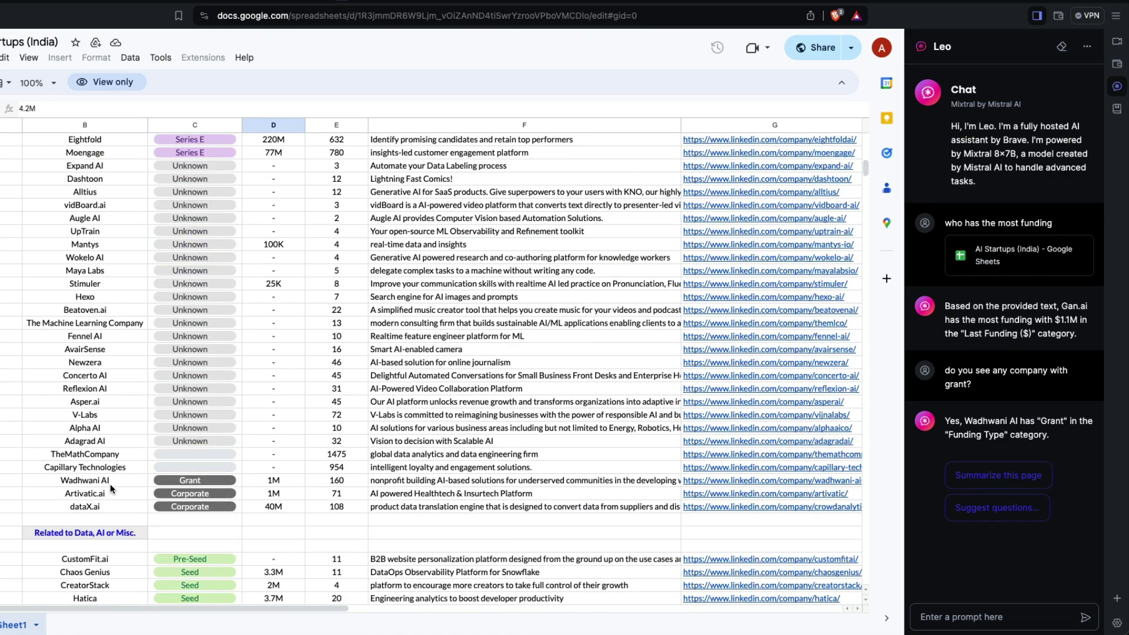
{"action": "scroll", "coordinate": [115, 480], "scroll_direction": "down", "scroll_amount": 12}
{"action": "scroll", "coordinate": [119, 470], "scroll_direction": "up", "scroll_amount": 6}
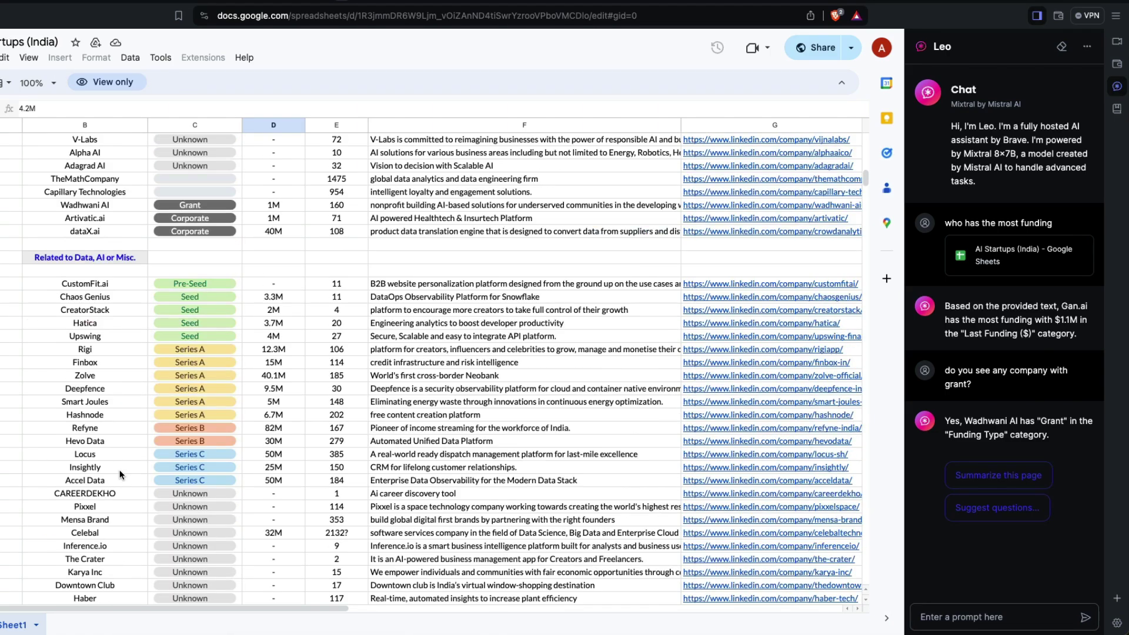
{"action": "scroll", "coordinate": [120, 472], "scroll_direction": "up", "scroll_amount": 15}
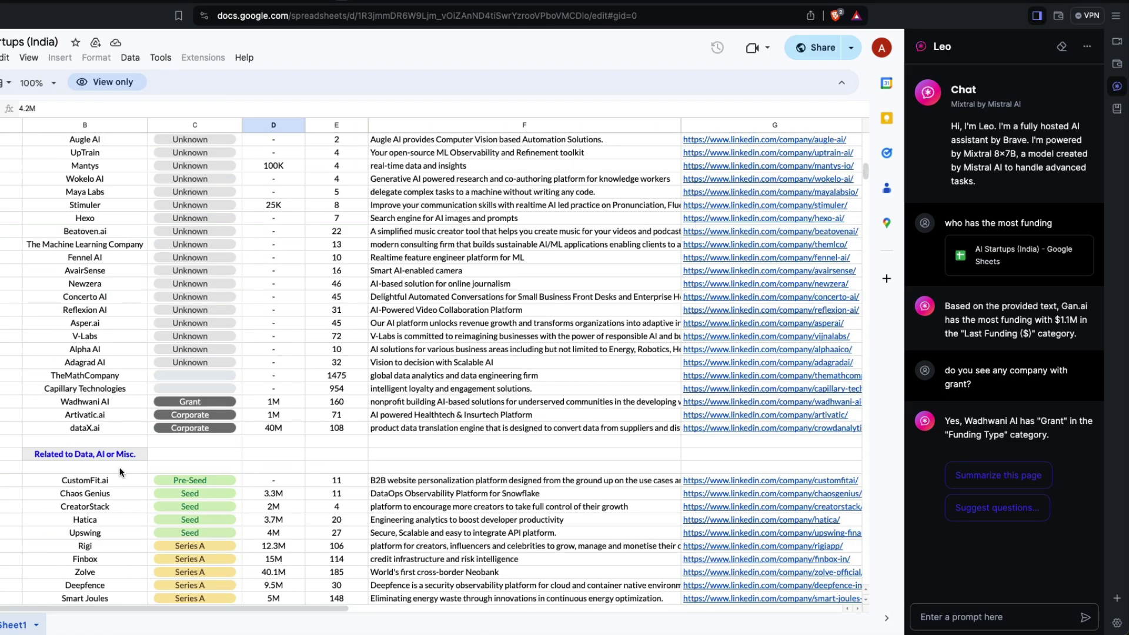
{"action": "scroll", "coordinate": [120, 470], "scroll_direction": "down", "scroll_amount": 9}
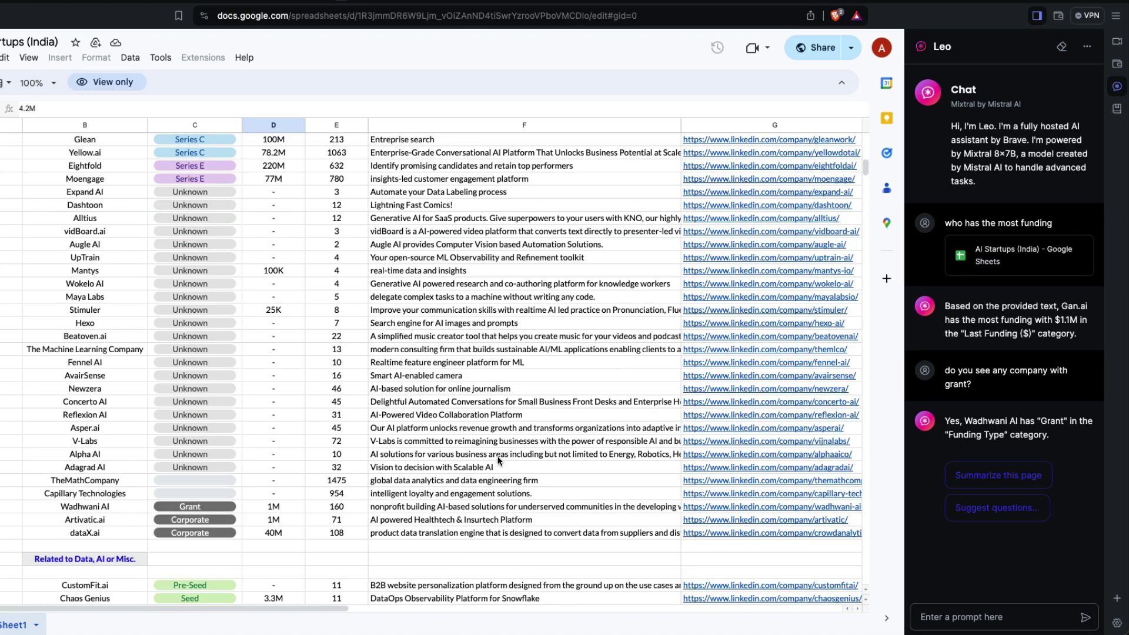
Ask Leo 'Give me the companies with Series E funding'.
{"action": "scroll", "coordinate": [499, 461], "scroll_direction": "down", "scroll_amount": 15}
{"action": "scroll", "coordinate": [499, 461], "scroll_direction": "up", "scroll_amount": 2}
{"action": "scroll", "coordinate": [498, 461], "scroll_direction": "down", "scroll_amount": 7}
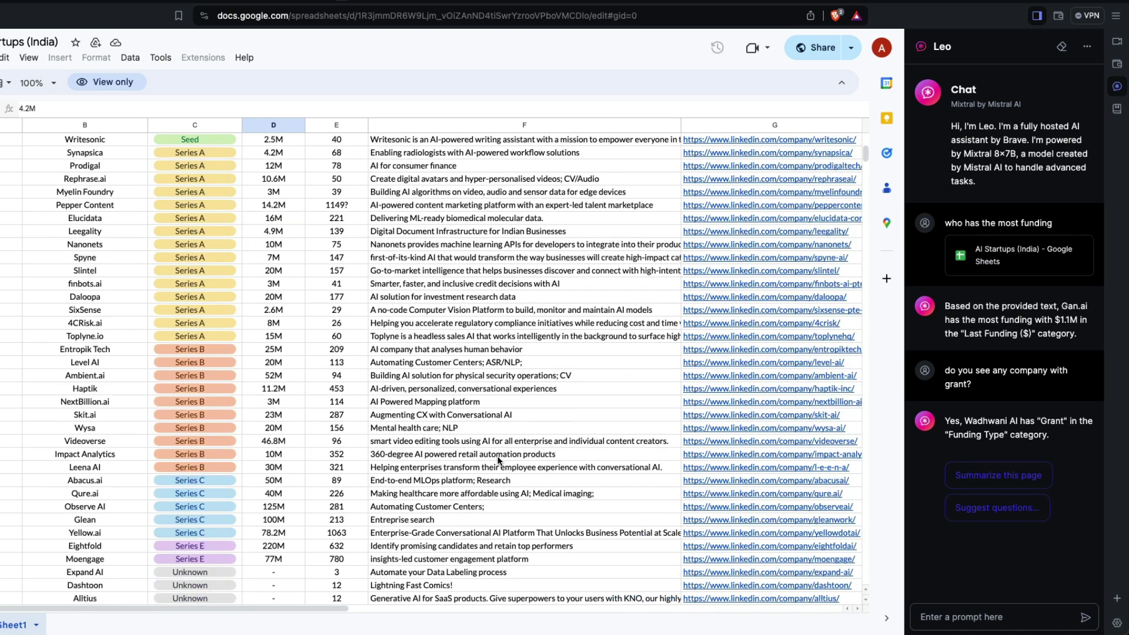
{"action": "left_click", "coordinate": [1035, 625]}
{"action": "type", "text": "Give me the companies with Series #"}
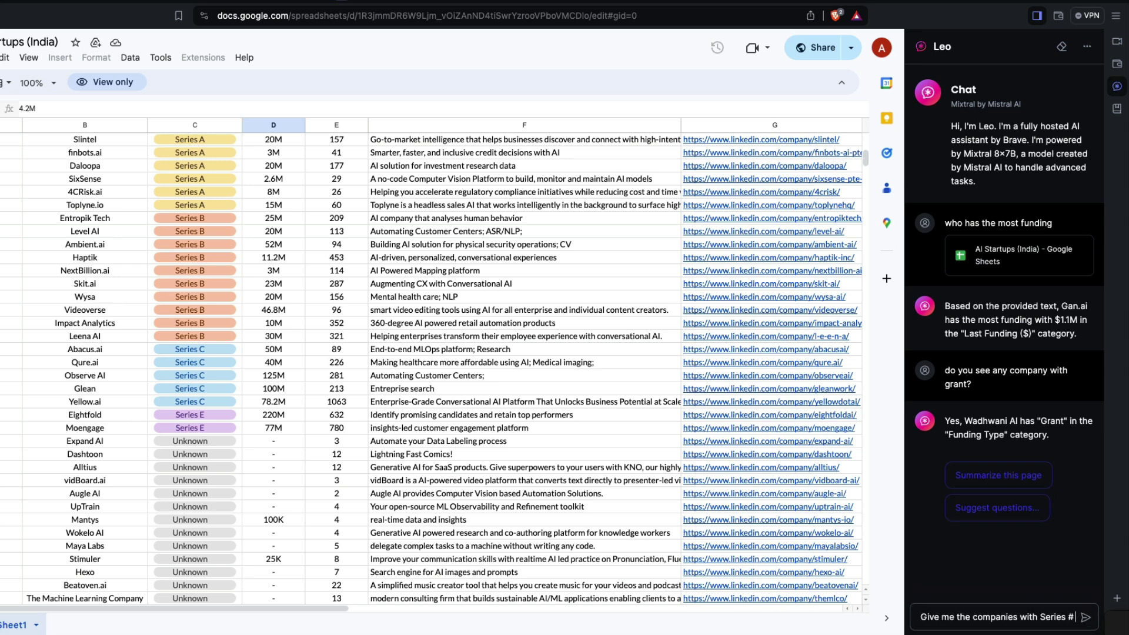
{"action": "key", "text": "BackSpace"}
{"action": "type", "text": "E"}
{"action": "type", "text": " funding"}
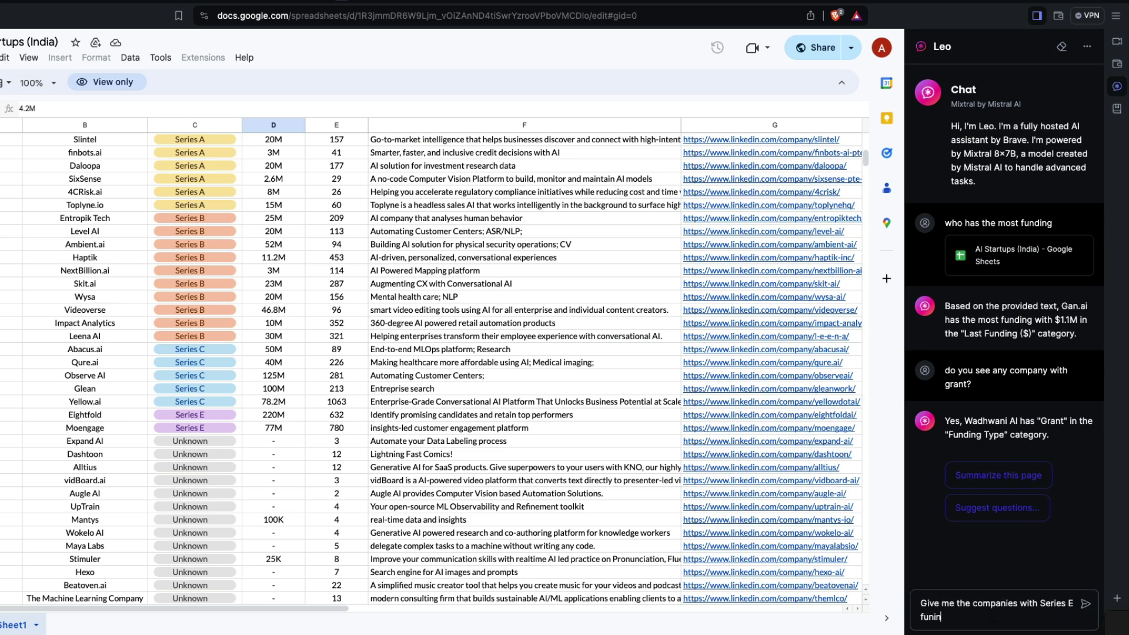
{"action": "key", "text": "Return"}
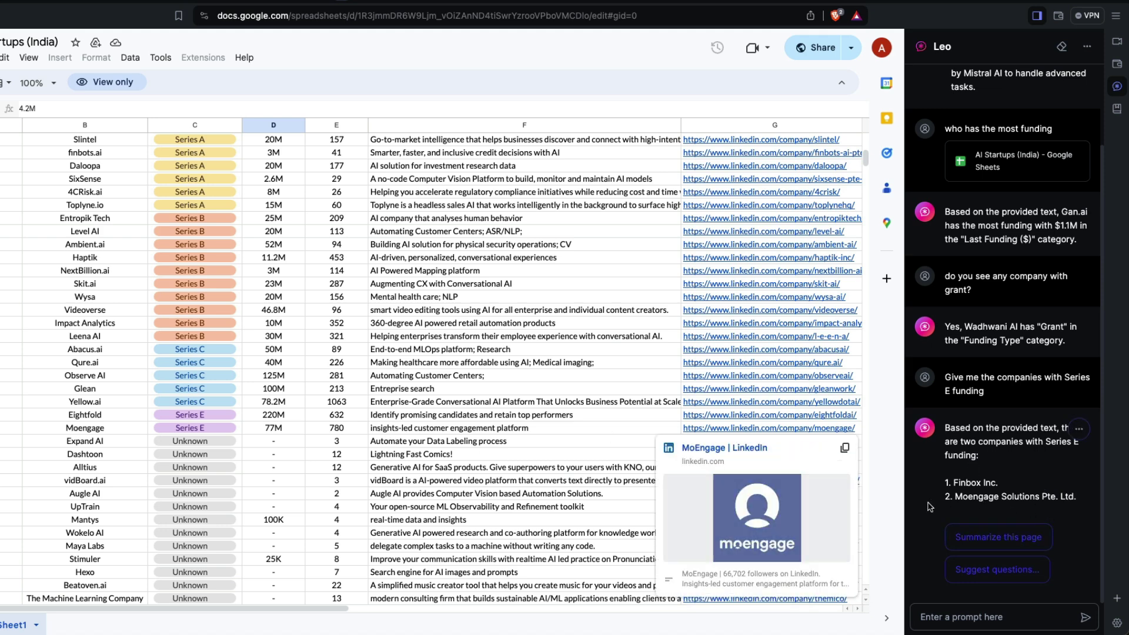
Check Moengage's funding stage in the startup sheet.
{"action": "left_click", "coordinate": [132, 433]}
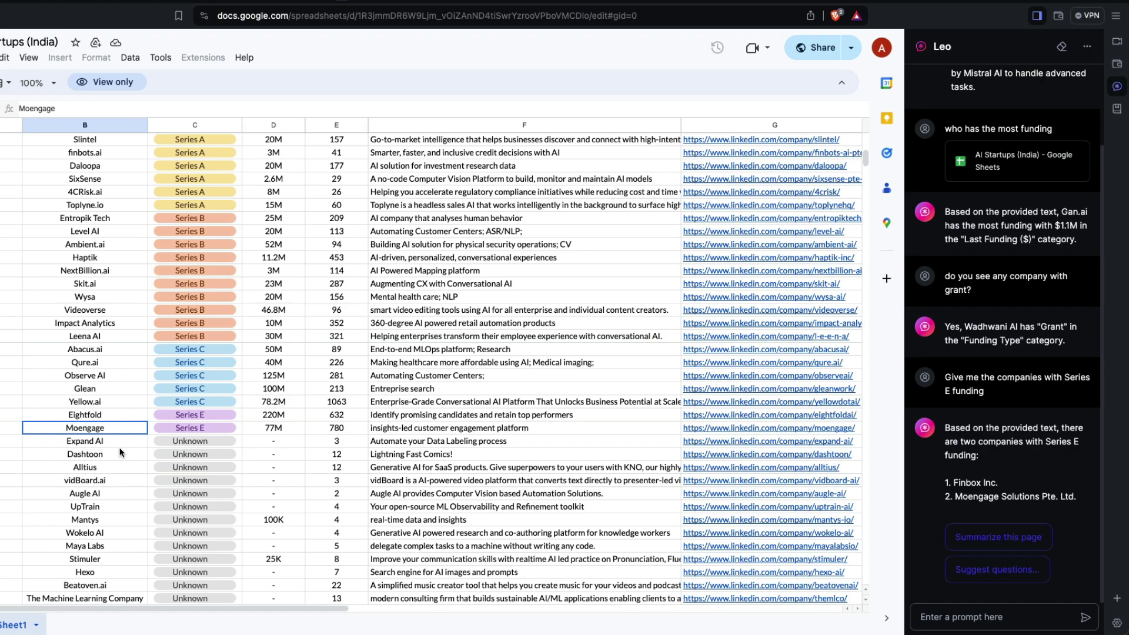
{"action": "scroll", "coordinate": [120, 452], "scroll_direction": "up", "scroll_amount": 5}
{"action": "scroll", "coordinate": [119, 452], "scroll_direction": "down", "scroll_amount": 10}
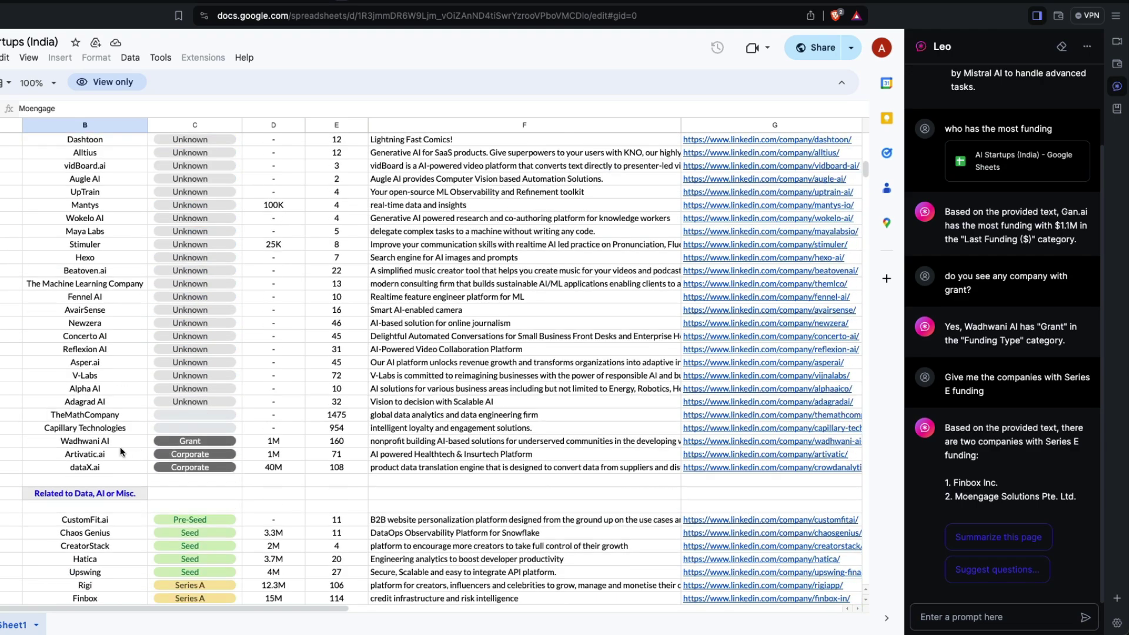
{"action": "scroll", "coordinate": [120, 451], "scroll_direction": "down", "scroll_amount": 6}
Search the sheet for 'finbox' and jump to the Finbox row.
{"action": "left_click", "coordinate": [120, 447]}
{"action": "key", "text": "ctrl+f"}
{"action": "type", "text": "f"}
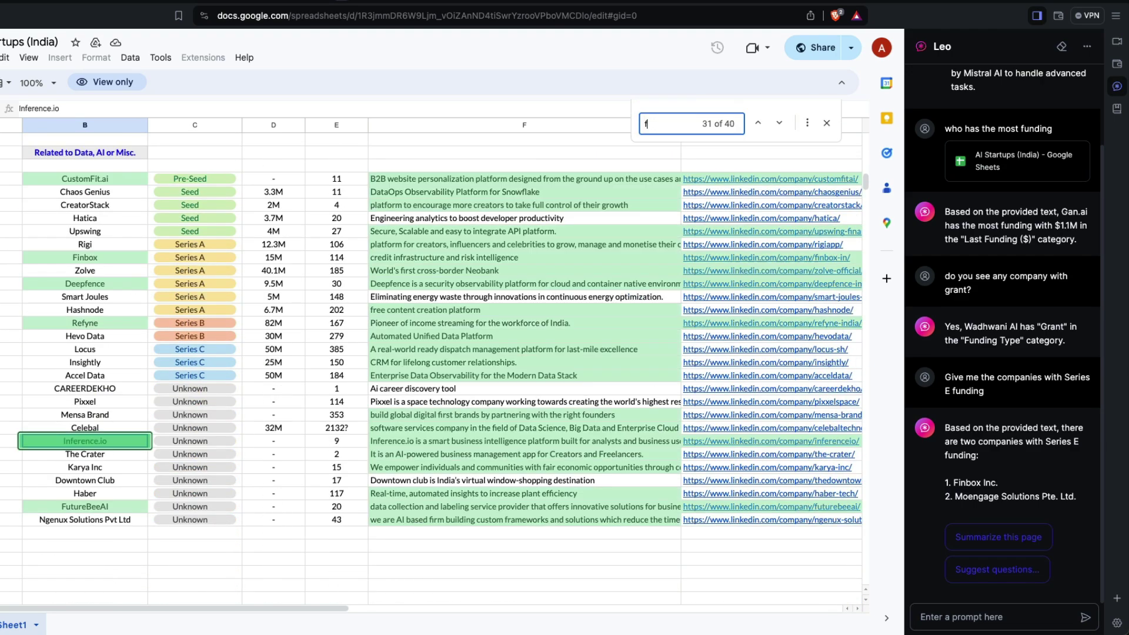
{"action": "type", "text": "inbox"}
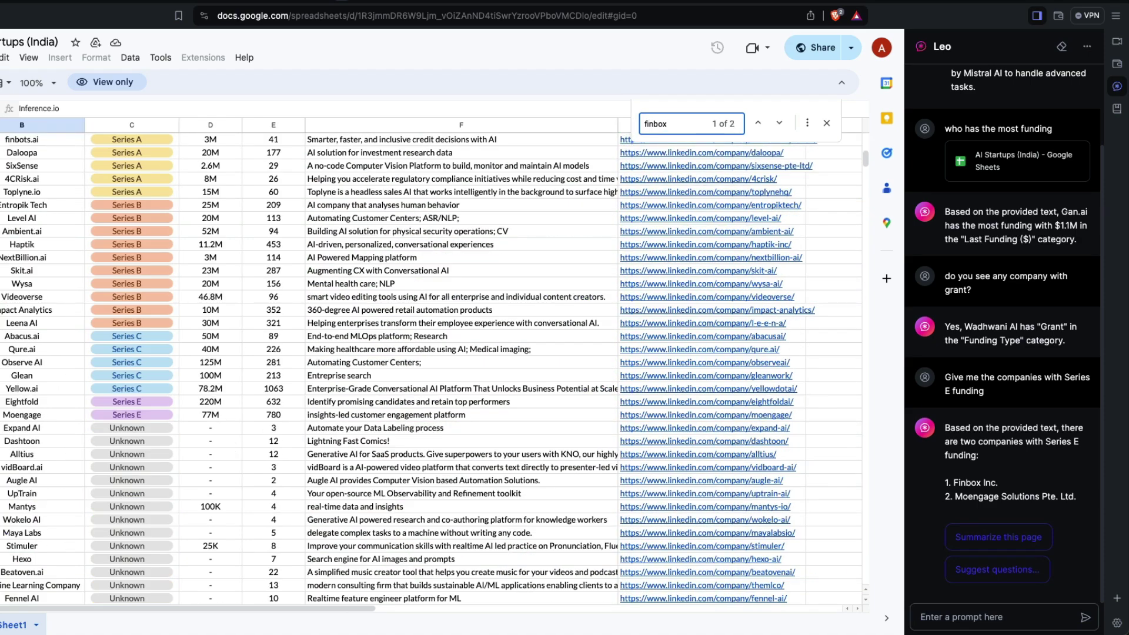
{"action": "key", "text": "BackSpace"}
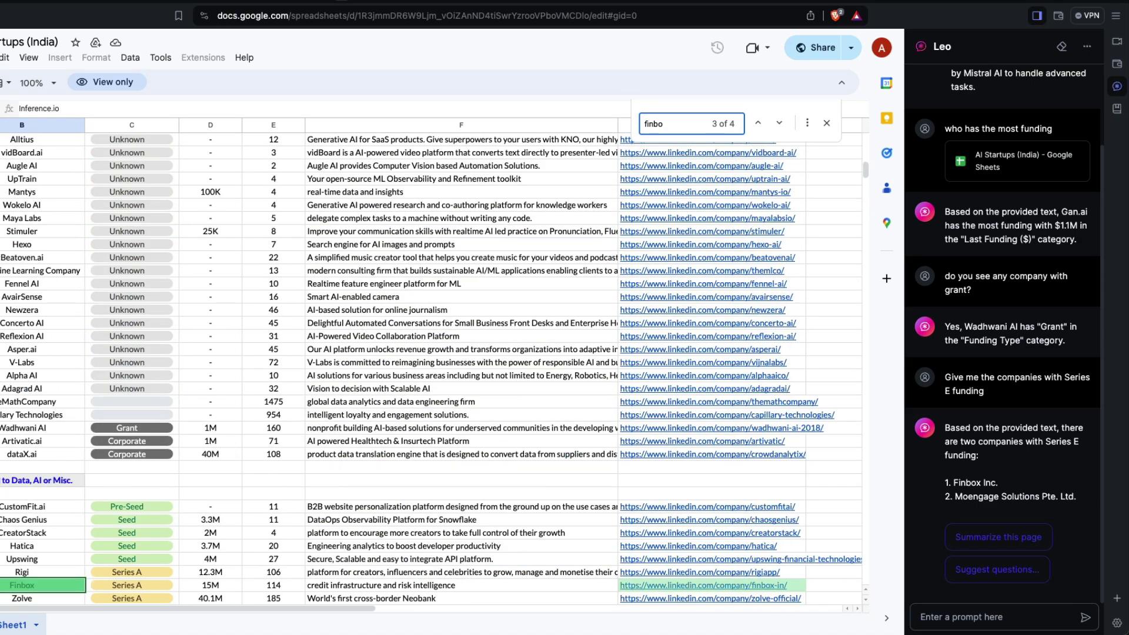
{"action": "type", "text": "x"}
{"action": "key", "text": "Return"}
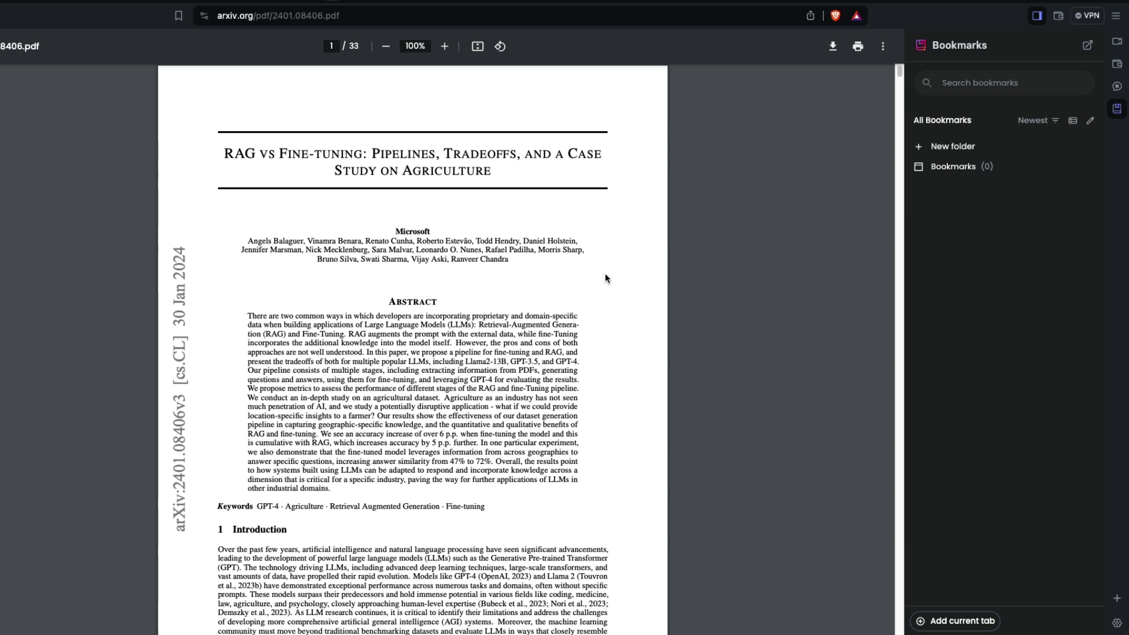
Open Leo beside the arXiv paper, request a summary, then clear that conversation.
{"action": "left_click", "coordinate": [1116, 86]}
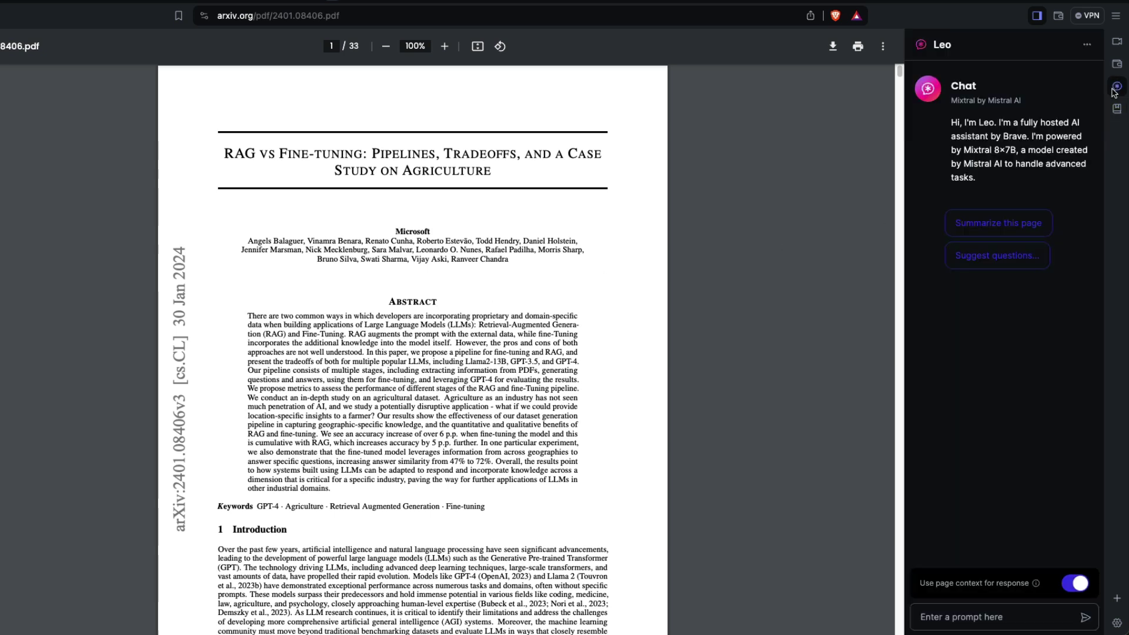
{"action": "left_click", "coordinate": [1000, 226]}
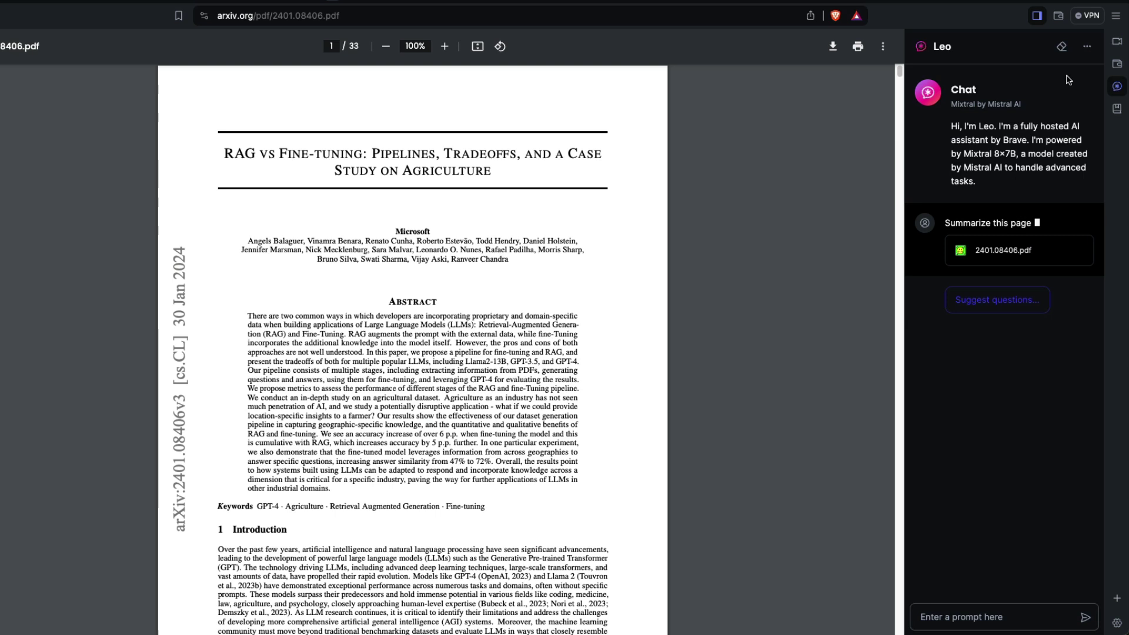
{"action": "left_click", "coordinate": [1063, 46]}
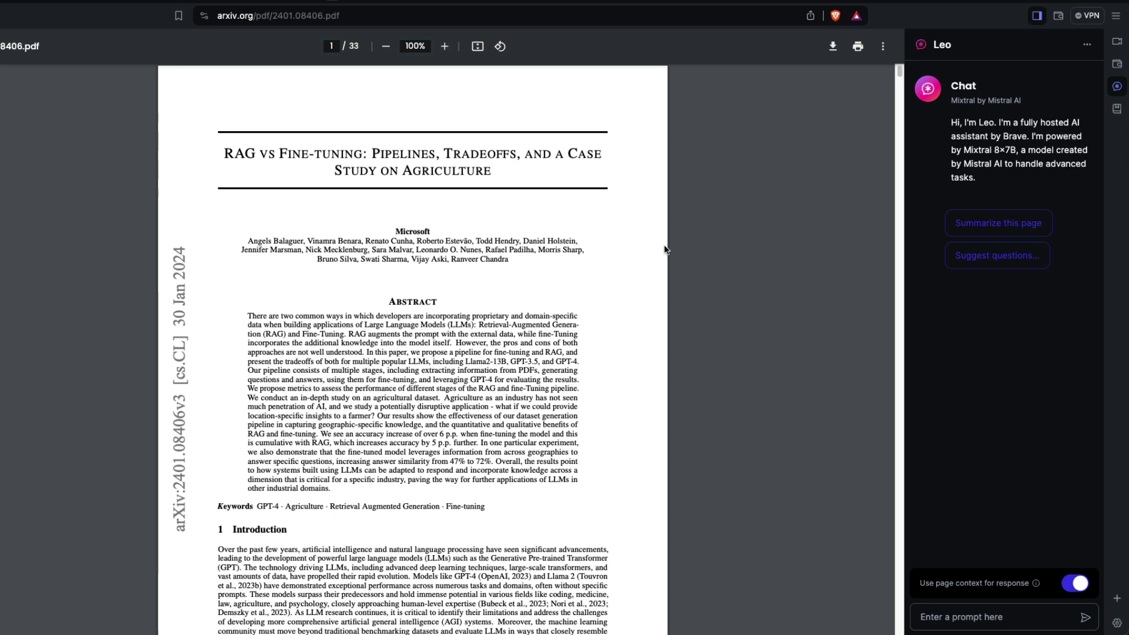
Ask Leo to 'explain this like I'm a high school student' and dismiss the page-too-long warning.
{"action": "left_click", "coordinate": [1003, 622]}
{"action": "type", "text": "explain lthis l ike i'm a high school student"}
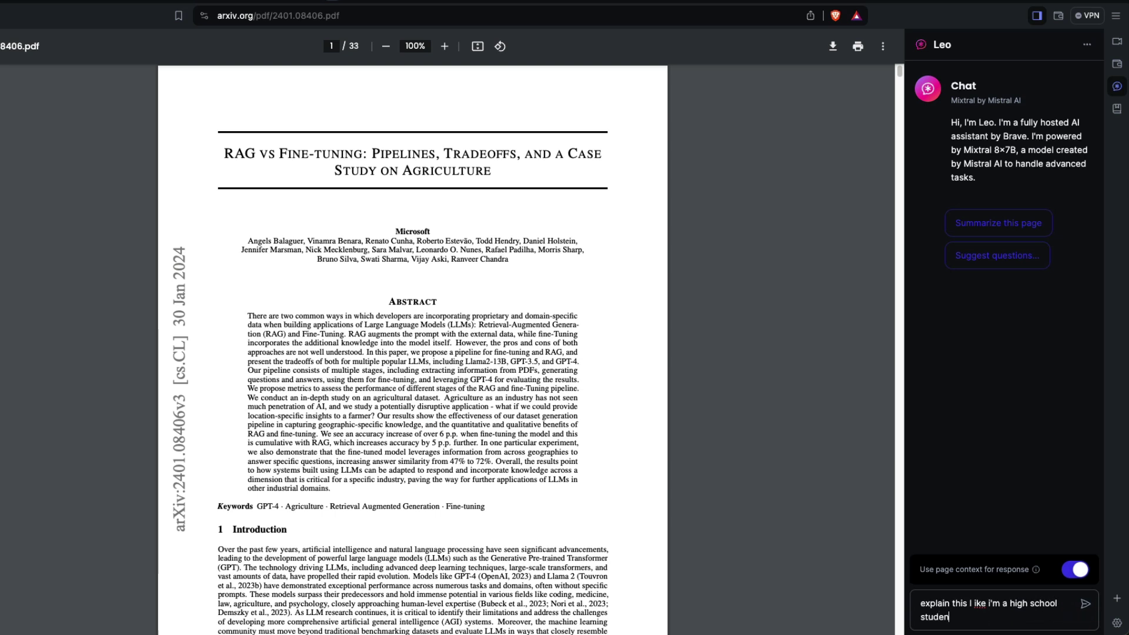
{"action": "key", "text": "Return"}
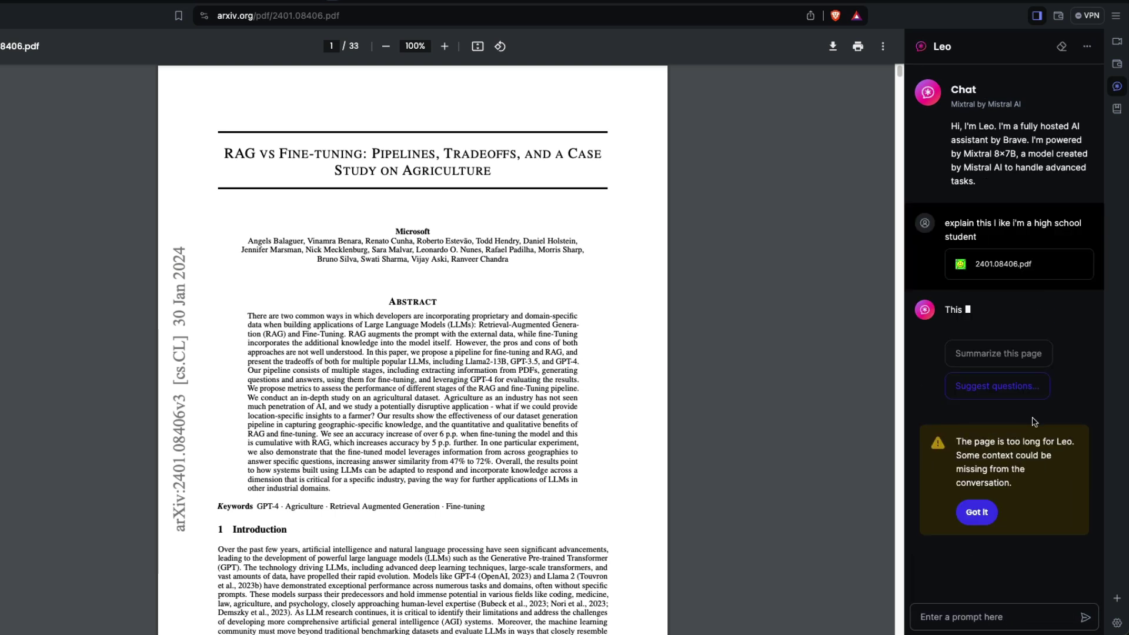
{"action": "left_click", "coordinate": [984, 556]}
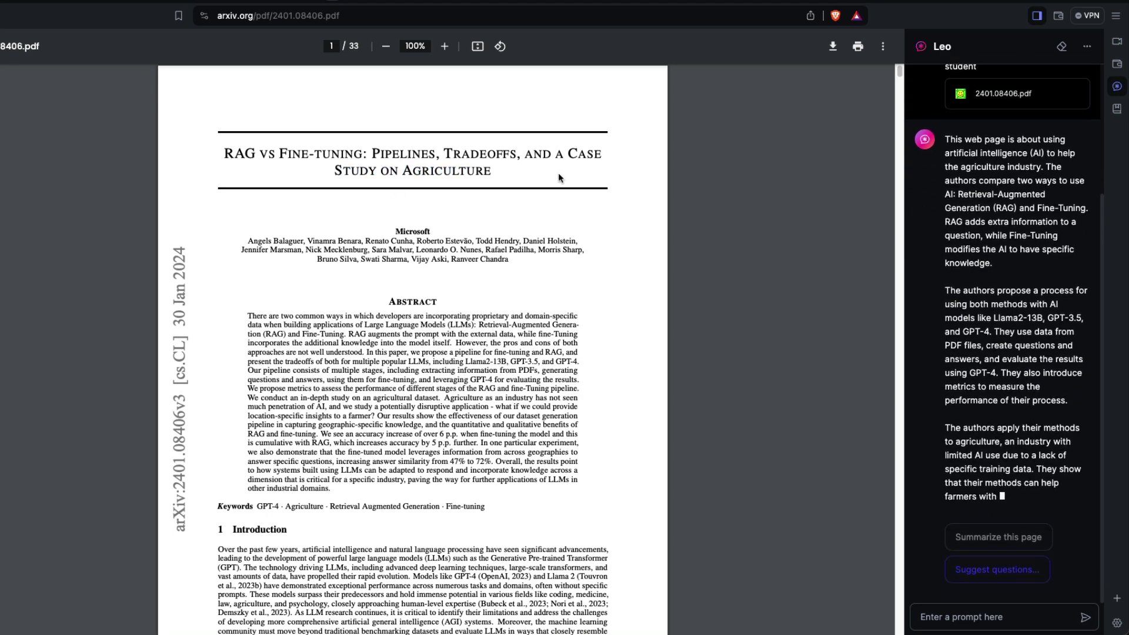
Review Leo's answer, checking its 6 percentage point claim against the abstract's accuracy sentence.
{"action": "scroll", "coordinate": [1037, 218], "scroll_direction": "up", "scroll_amount": 3}
{"action": "scroll", "coordinate": [1037, 217], "scroll_direction": "down", "scroll_amount": 4}
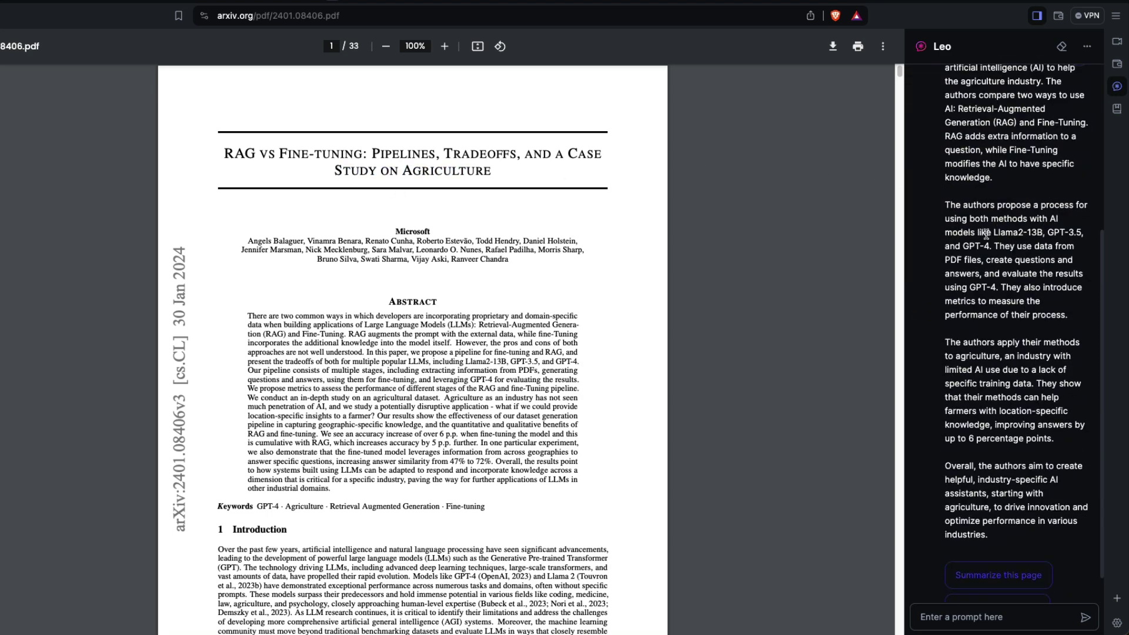
{"action": "scroll", "coordinate": [1041, 235], "scroll_direction": "up", "scroll_amount": 1}
{"action": "scroll", "coordinate": [1041, 235], "scroll_direction": "up", "scroll_amount": 1}
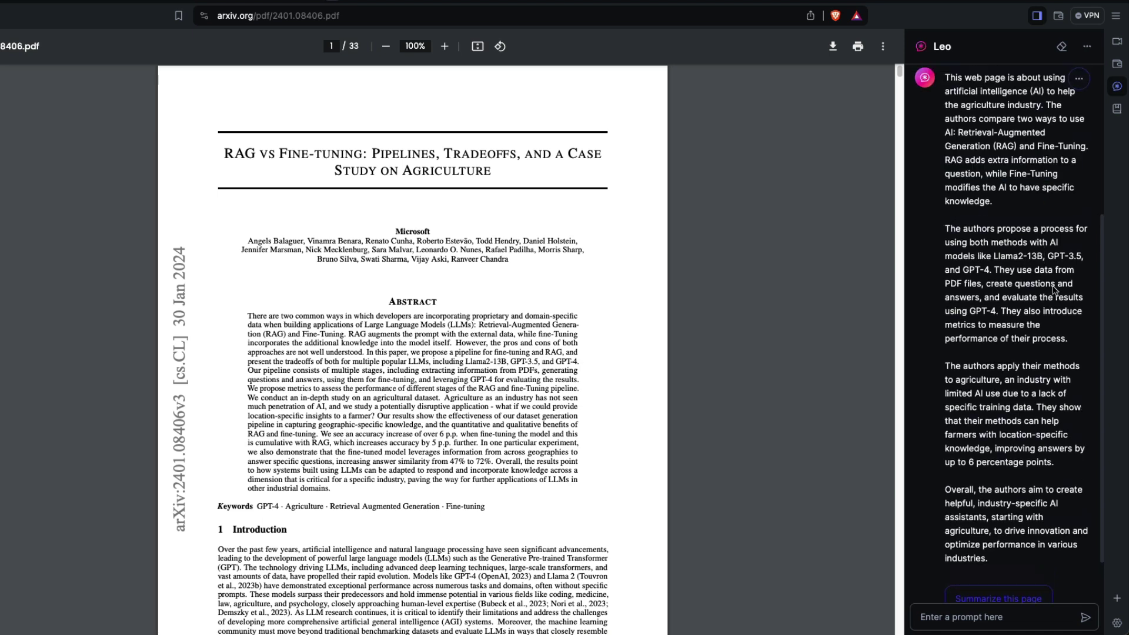
{"action": "left_click_drag", "start_coordinate": [995, 257], "coordinate": [998, 288]}
{"action": "left_click", "coordinate": [998, 289]}
{"action": "scroll", "coordinate": [998, 289], "scroll_direction": "down", "scroll_amount": 1}
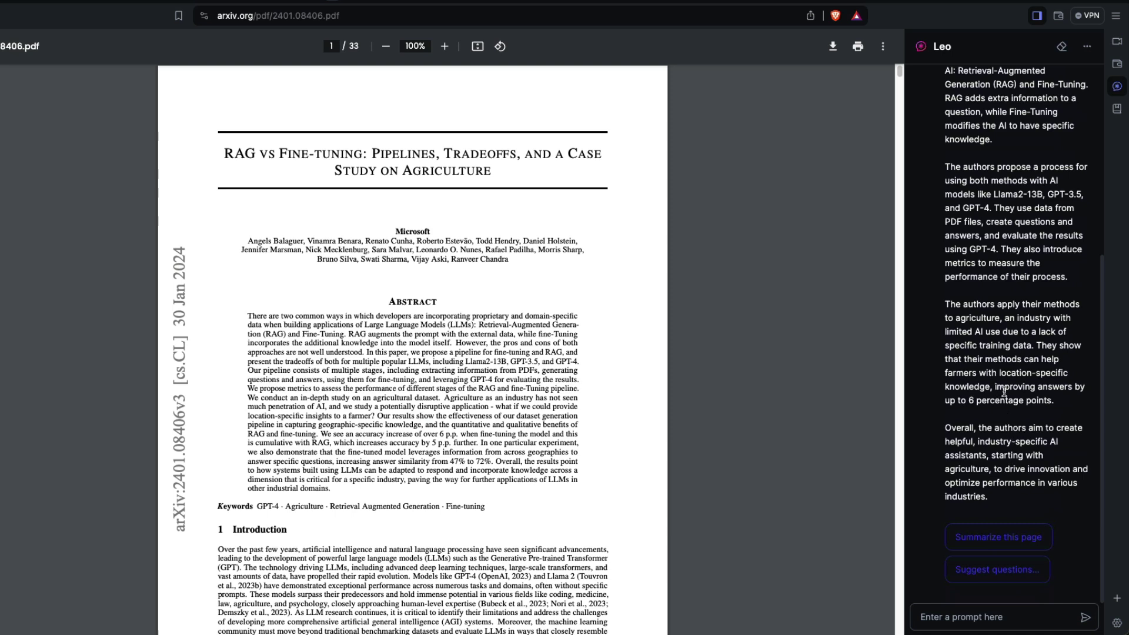
{"action": "left_click_drag", "start_coordinate": [995, 387], "coordinate": [1055, 406]}
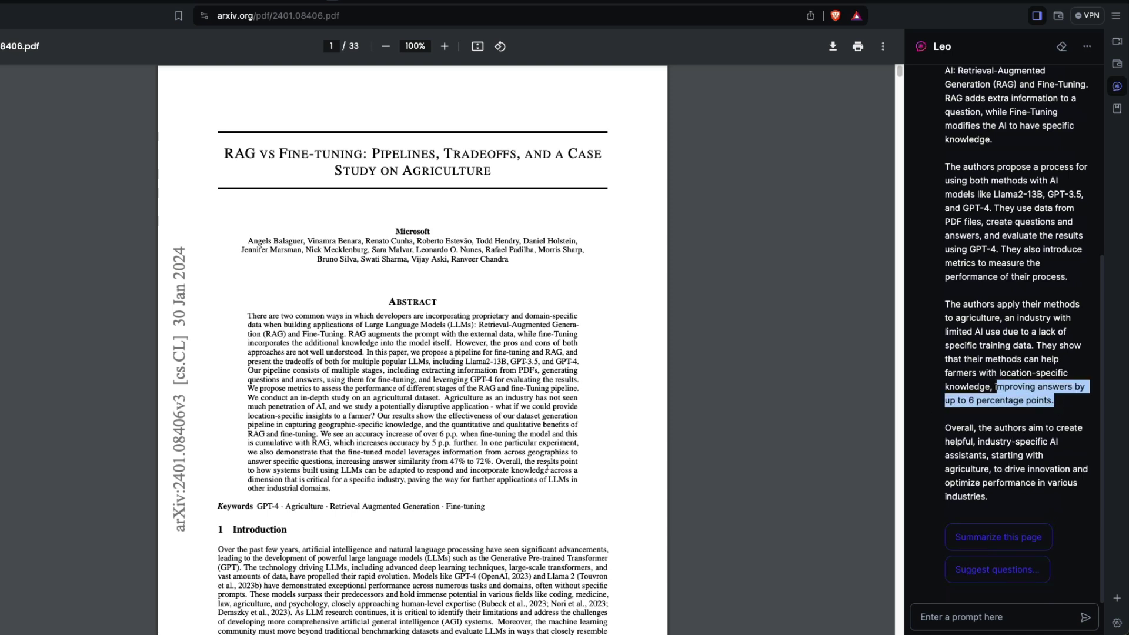
{"action": "left_click_drag", "start_coordinate": [464, 434], "coordinate": [322, 435]}
{"action": "left_click", "coordinate": [327, 435]}
{"action": "scroll", "coordinate": [417, 539], "scroll_direction": "down", "scroll_amount": 5}
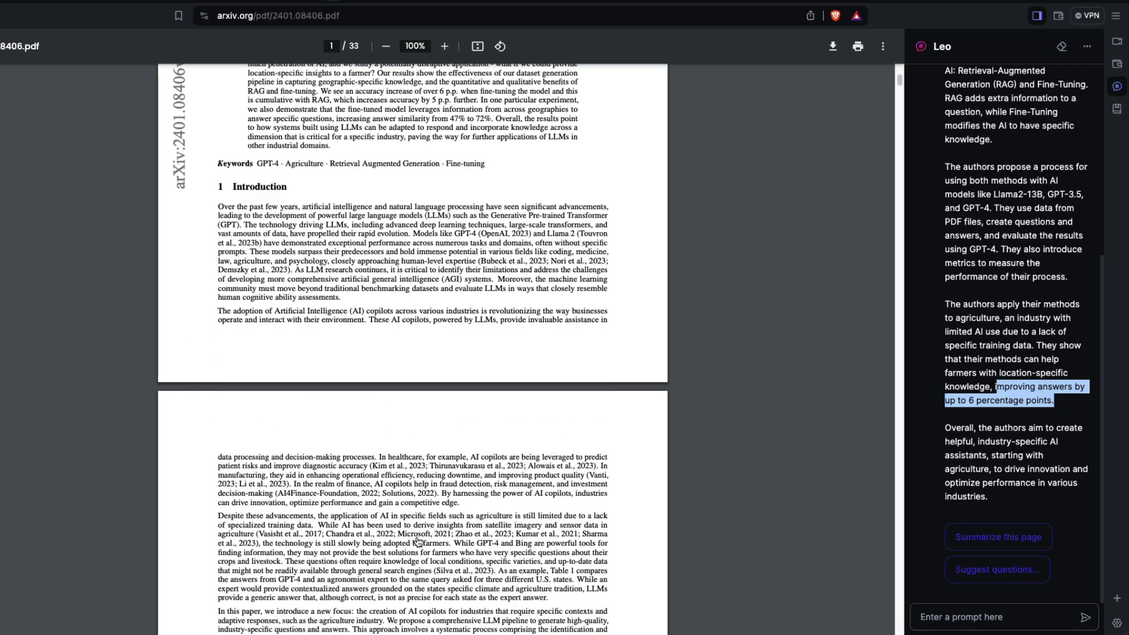
{"action": "scroll", "coordinate": [370, 336], "scroll_direction": "up", "scroll_amount": 5}
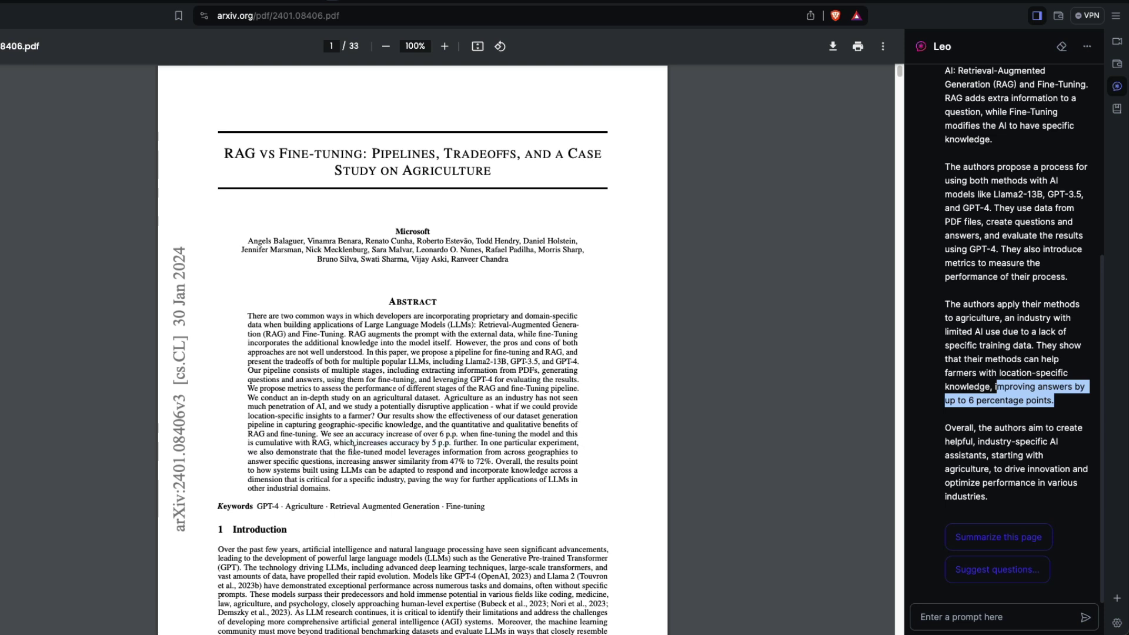
Ask Leo 'what is the fine tuning accuracy improvement'.
{"action": "left_click", "coordinate": [983, 612]}
{"action": "type", "text": "what is the f"}
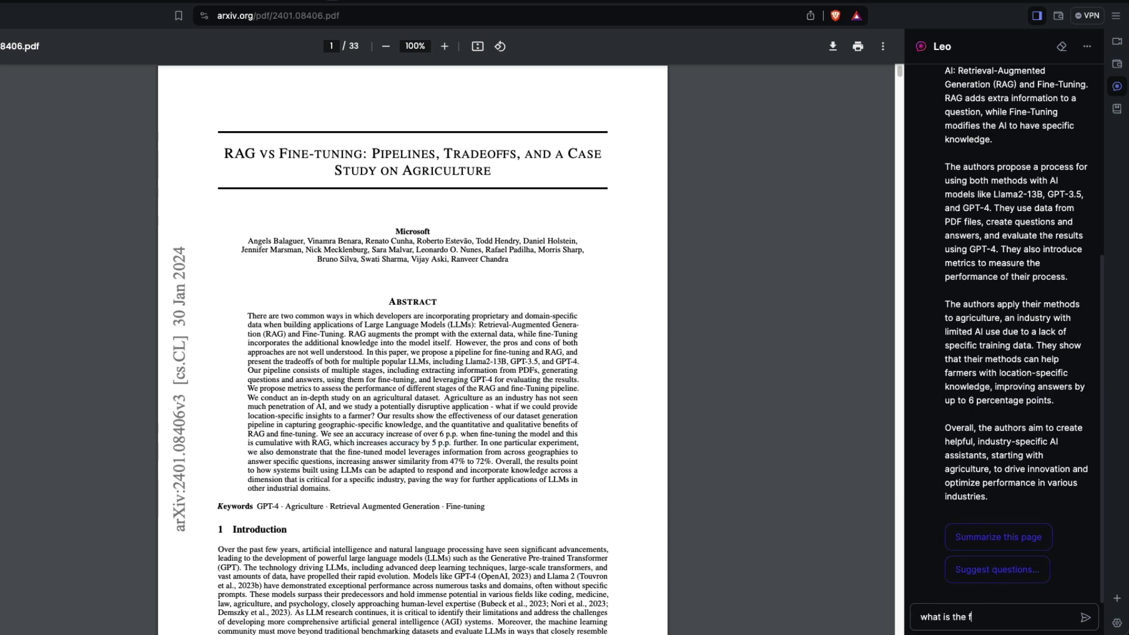
{"action": "type", "text": "ine tuning accuracy improvement"}
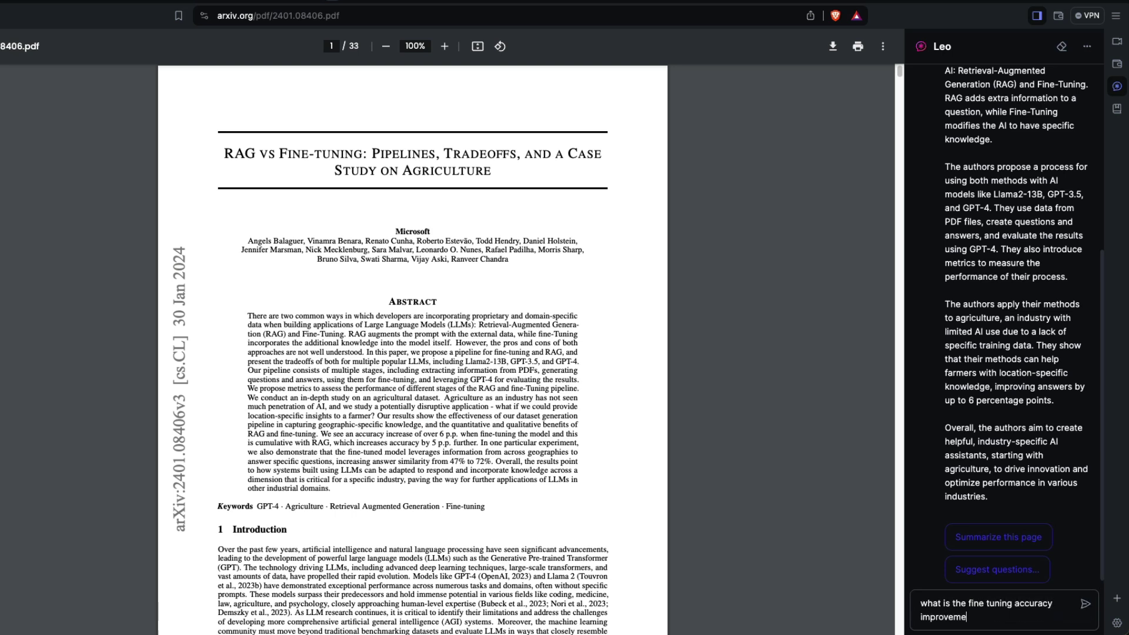
{"action": "key", "text": "Return"}
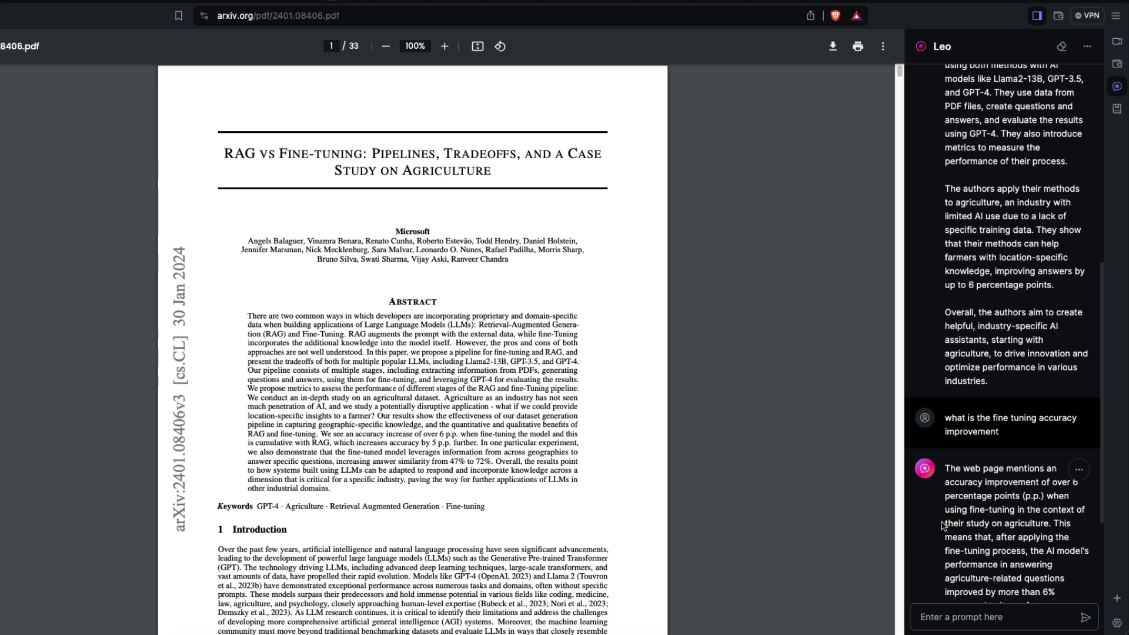
Compare Leo's over 6 percentage point answer with the abstract's matching sentence.
{"action": "scroll", "coordinate": [994, 529], "scroll_direction": "down", "scroll_amount": 3}
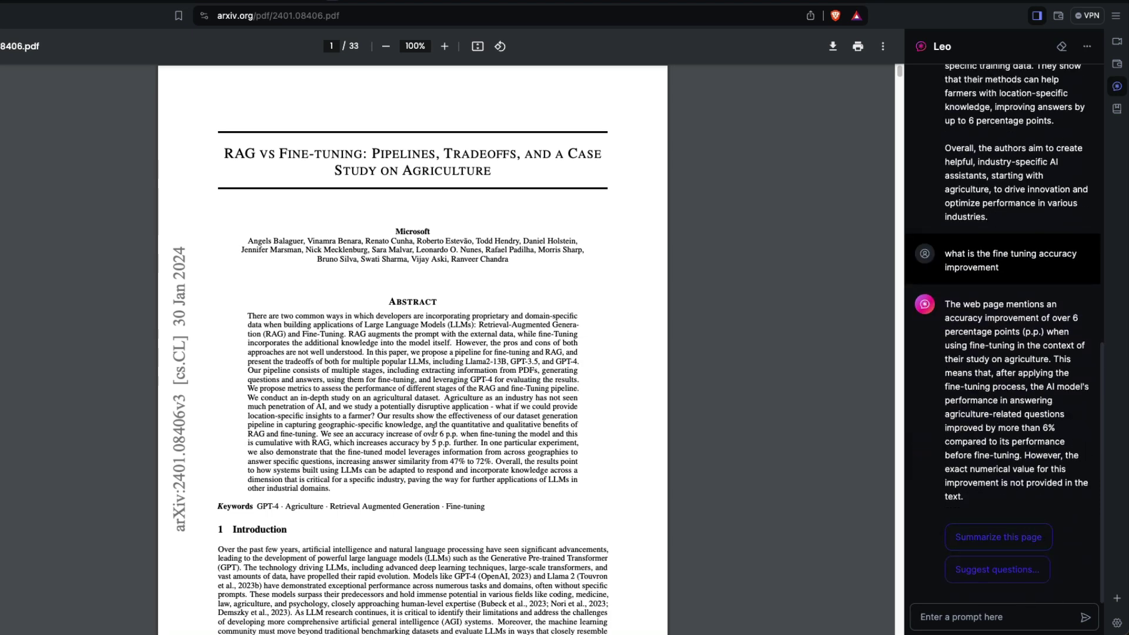
{"action": "left_click_drag", "start_coordinate": [321, 434], "coordinate": [552, 434]}
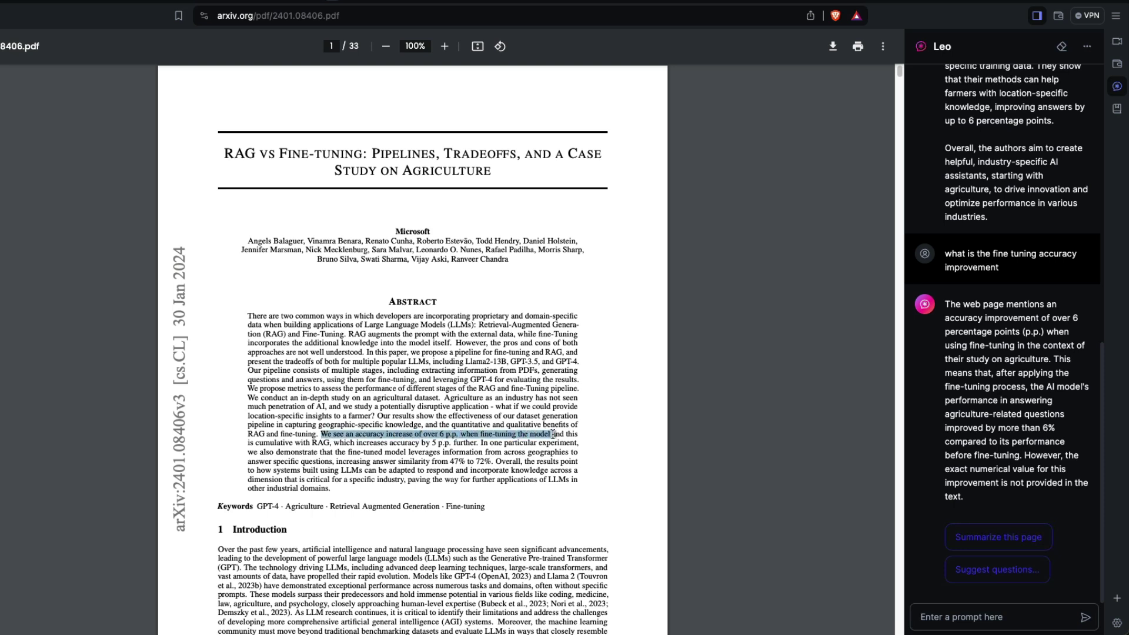
{"action": "left_click", "coordinate": [289, 444]}
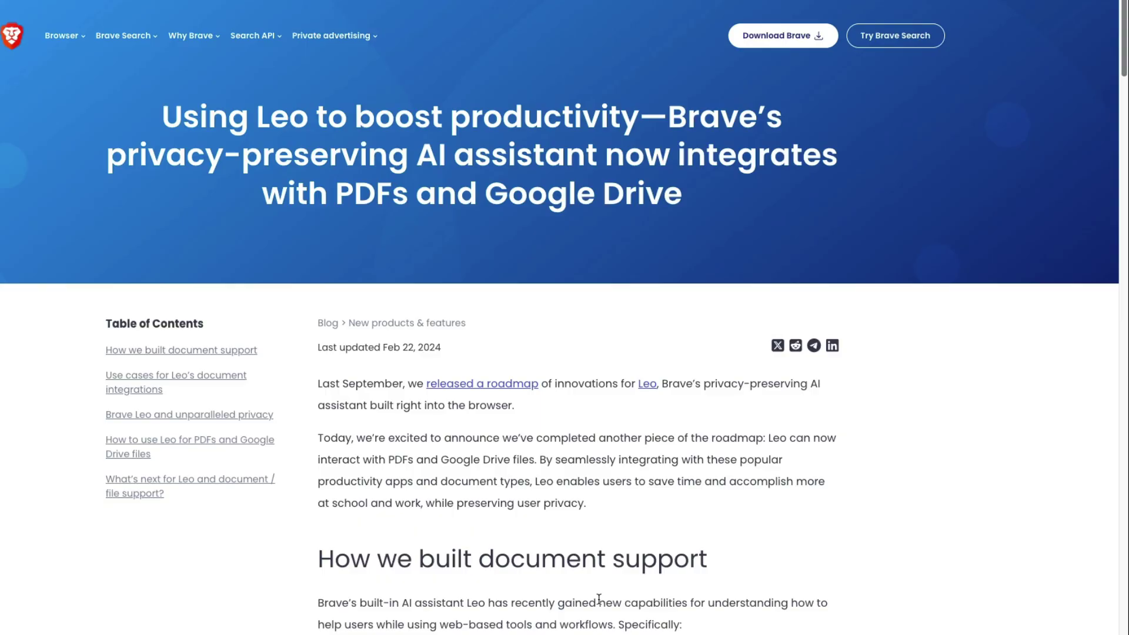
Scroll the Brave blog post past the Leo use-case list to the What's next section.
{"action": "scroll", "coordinate": [383, 277], "scroll_direction": "down", "scroll_amount": 10}
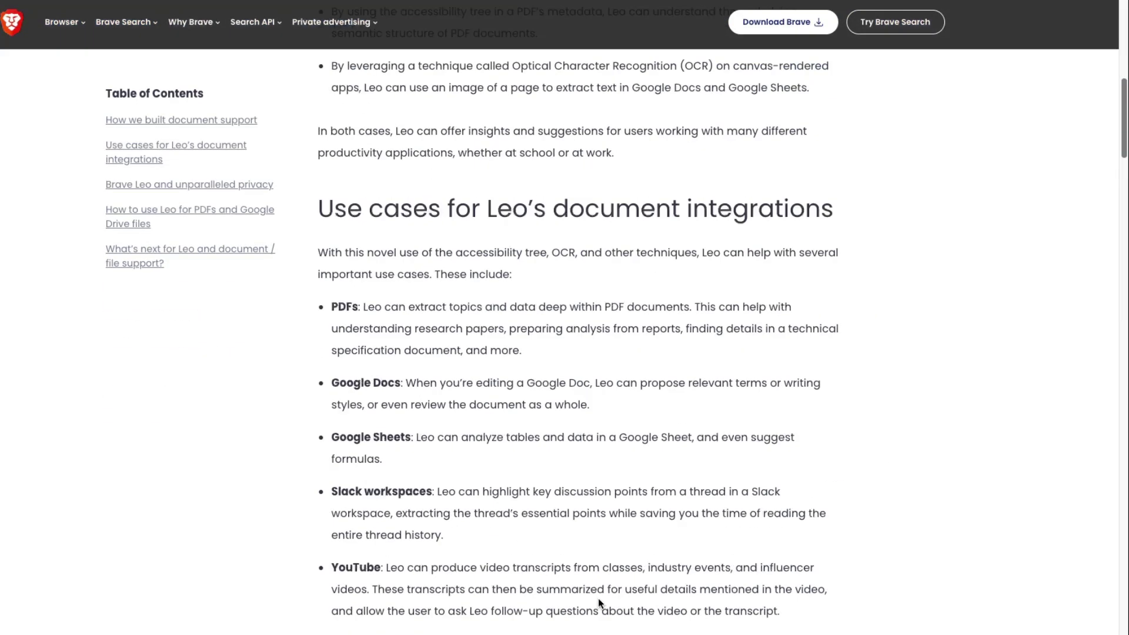
{"action": "left_click_drag", "start_coordinate": [331, 258], "coordinate": [780, 569]}
{"action": "left_click", "coordinate": [821, 578]}
{"action": "scroll", "coordinate": [821, 578], "scroll_direction": "down", "scroll_amount": 15}
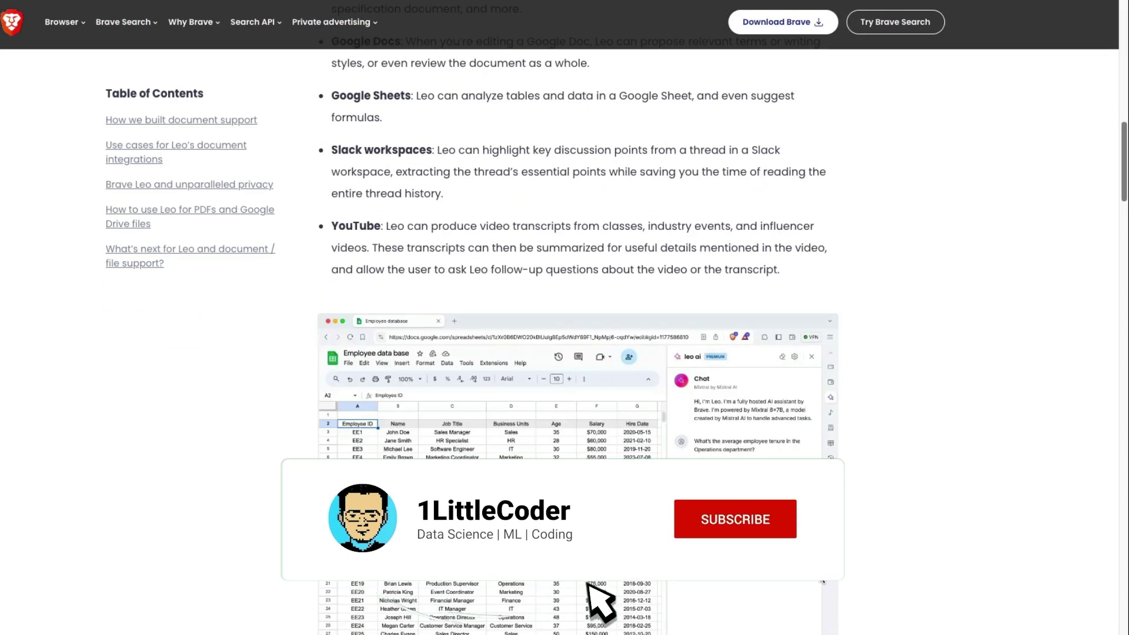
{"action": "scroll", "coordinate": [822, 581], "scroll_direction": "down", "scroll_amount": 20}
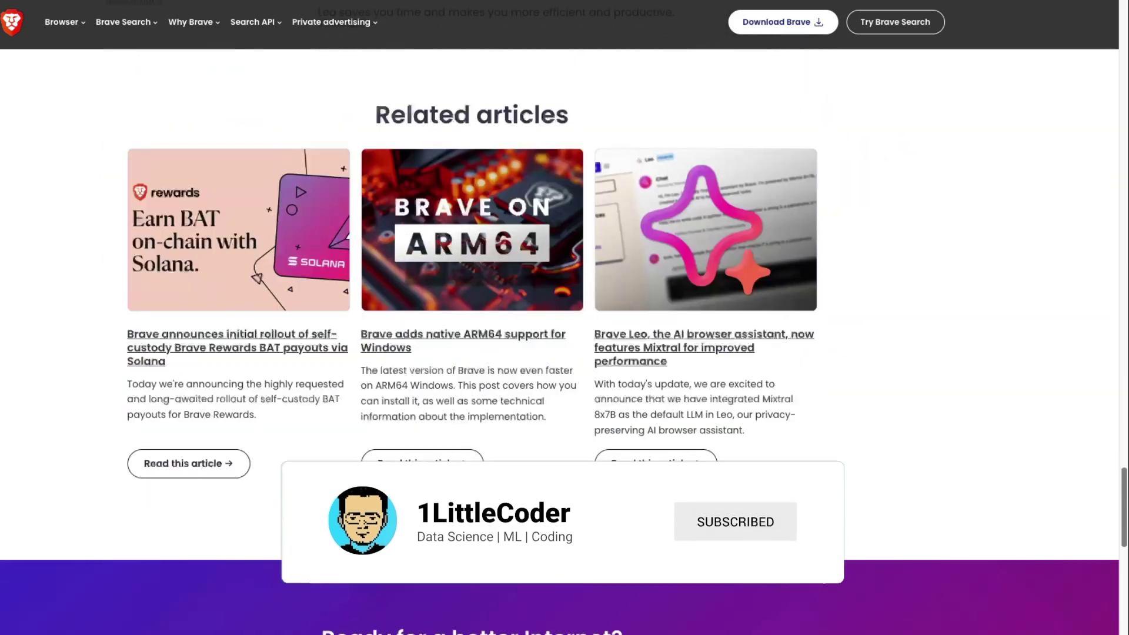
{"action": "scroll", "coordinate": [821, 578], "scroll_direction": "up", "scroll_amount": 20}
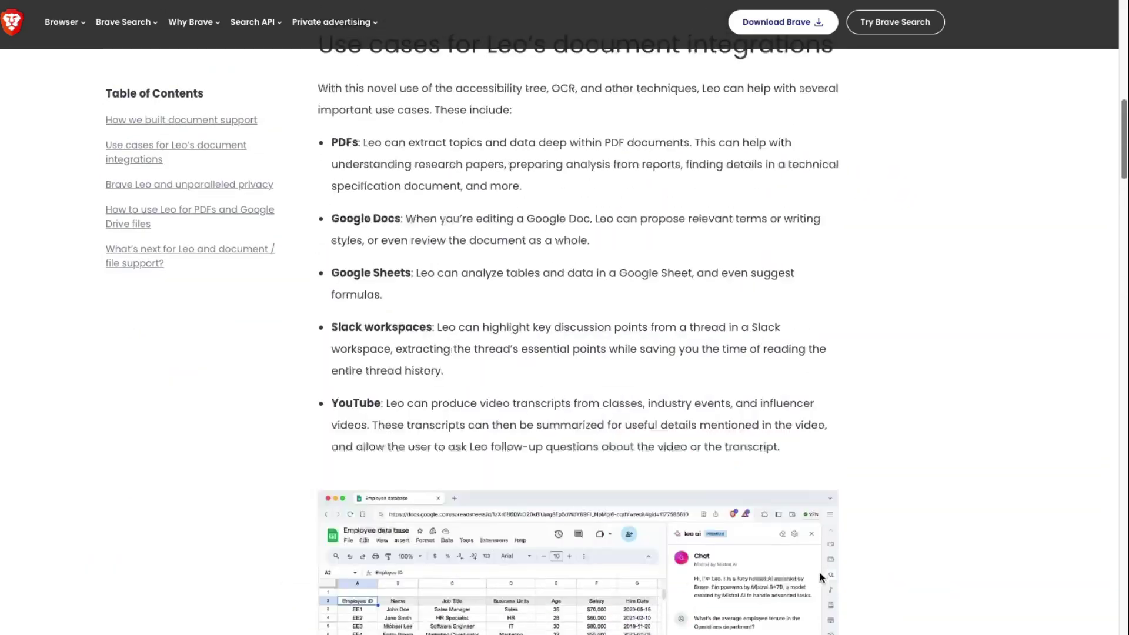
{"action": "scroll", "coordinate": [821, 578], "scroll_direction": "down", "scroll_amount": 6}
{"action": "scroll", "coordinate": [821, 578], "scroll_direction": "down", "scroll_amount": 15}
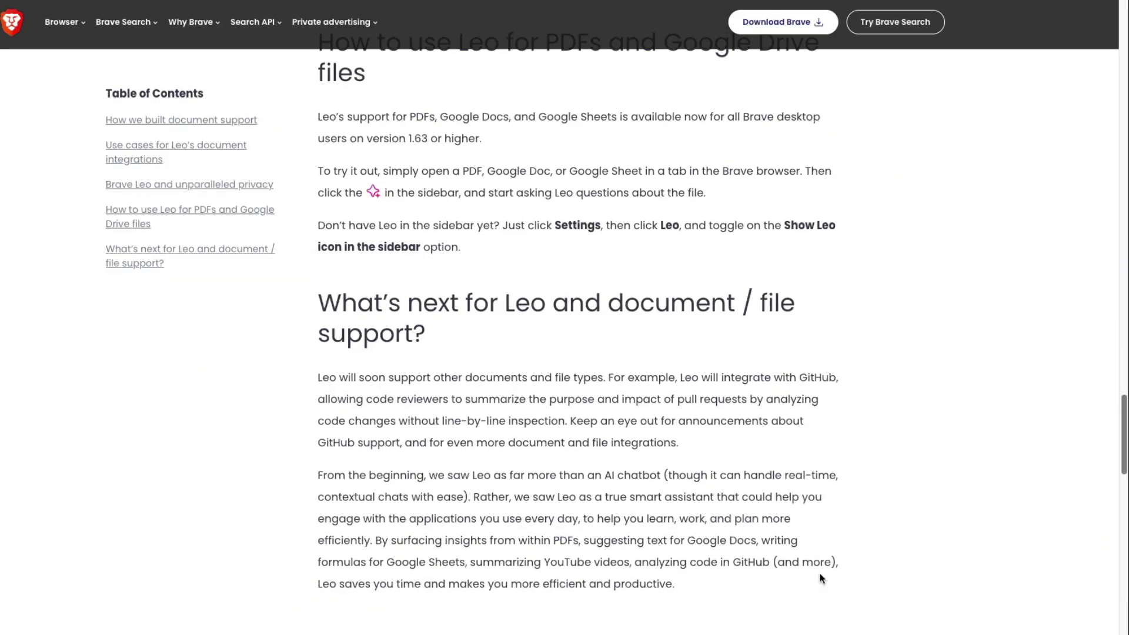